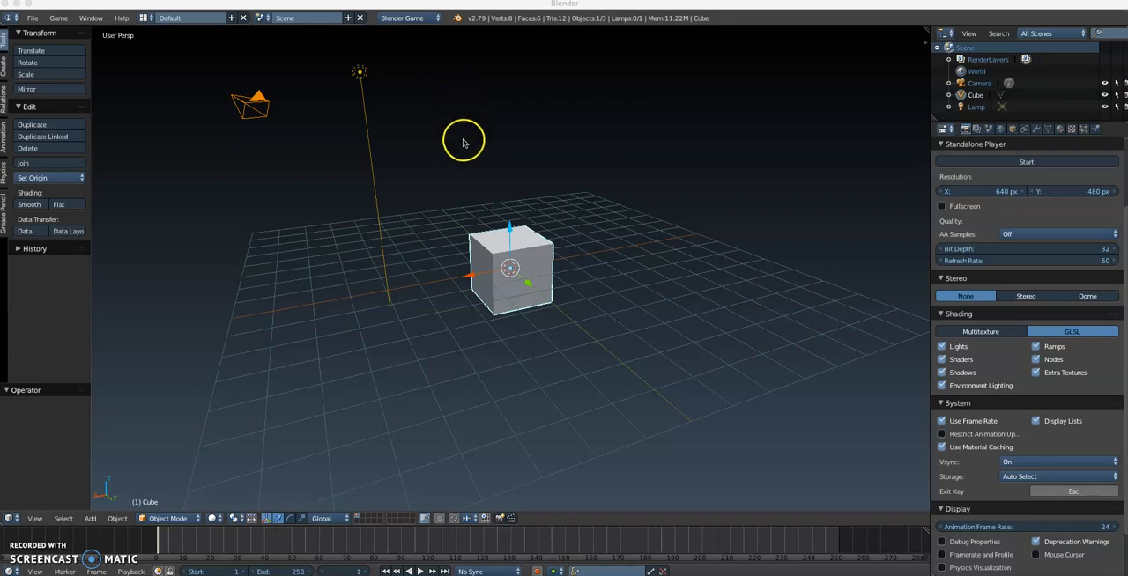
# Step: Choose Blender Game as the scene's render engine
pyautogui.moveTo(521, 176); pyautogui.dragTo(530, 261, button='middle')
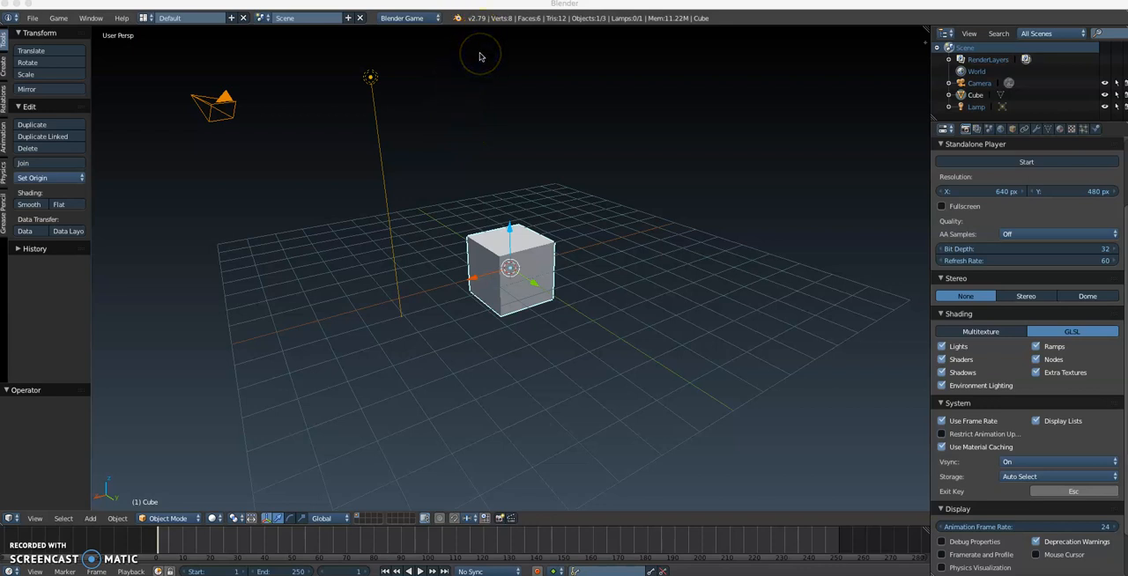
pyautogui.click(418, 19)
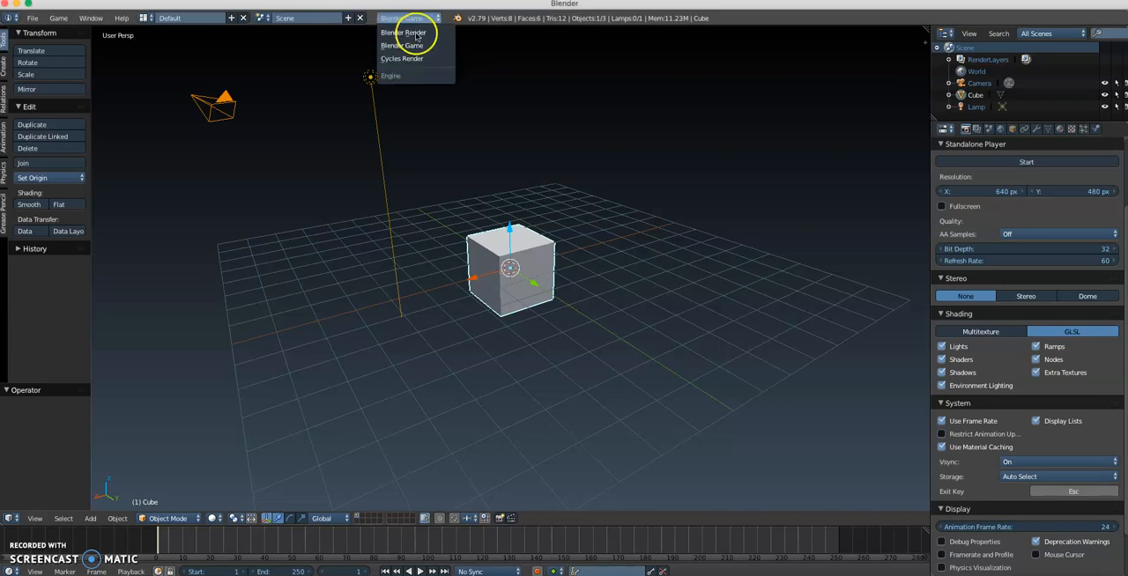
pyautogui.click(403, 45)
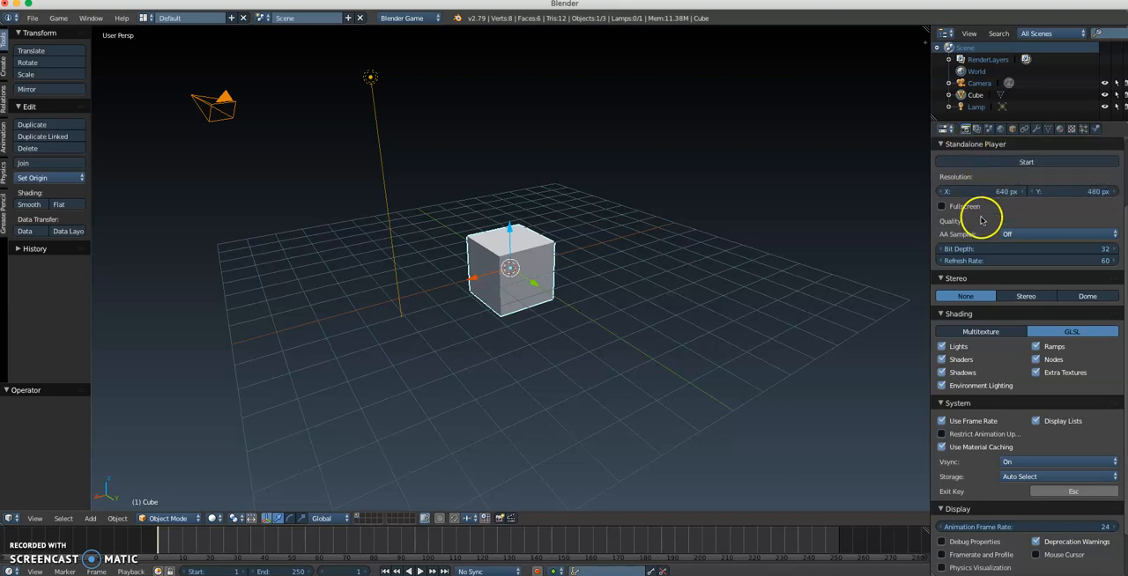
pyautogui.scroll(-1, 978, 255)
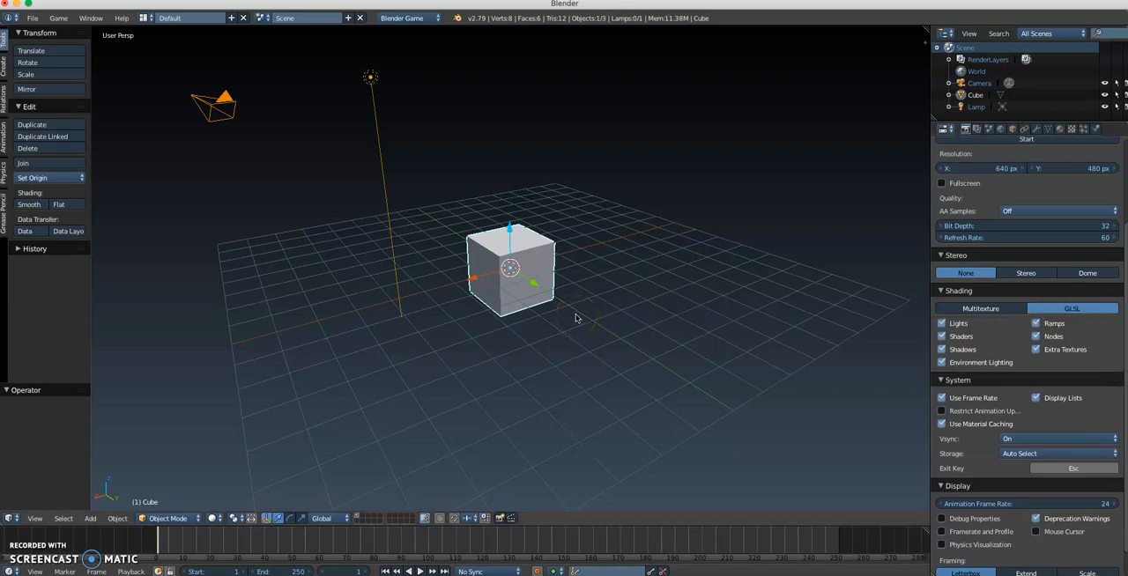
# Step: Delete the default cube and add a mesh plane in its place
pyautogui.moveTo(533, 302); pyautogui.dragTo(532, 300, button='middle')
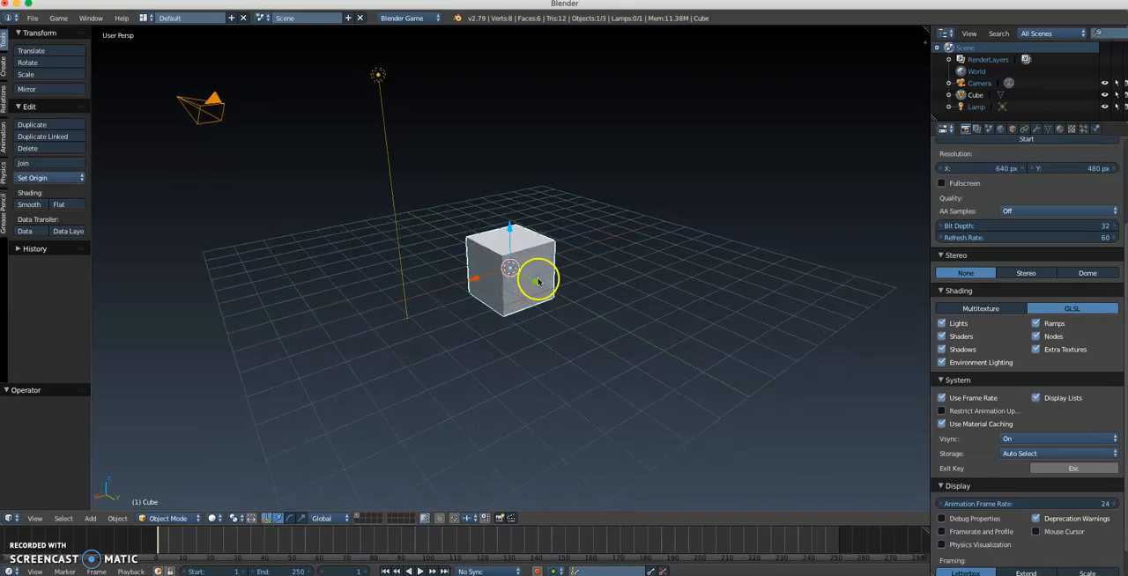
pyautogui.press('x')
pyautogui.click(520, 260)
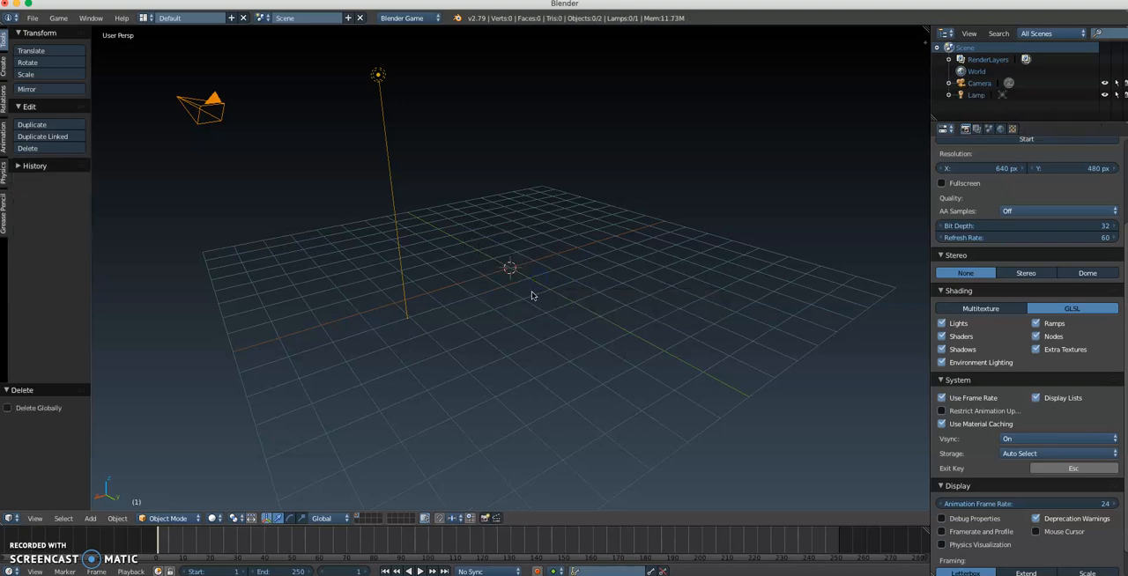
pyautogui.hotkey('shift', 'a')
pyautogui.moveTo(535, 293)
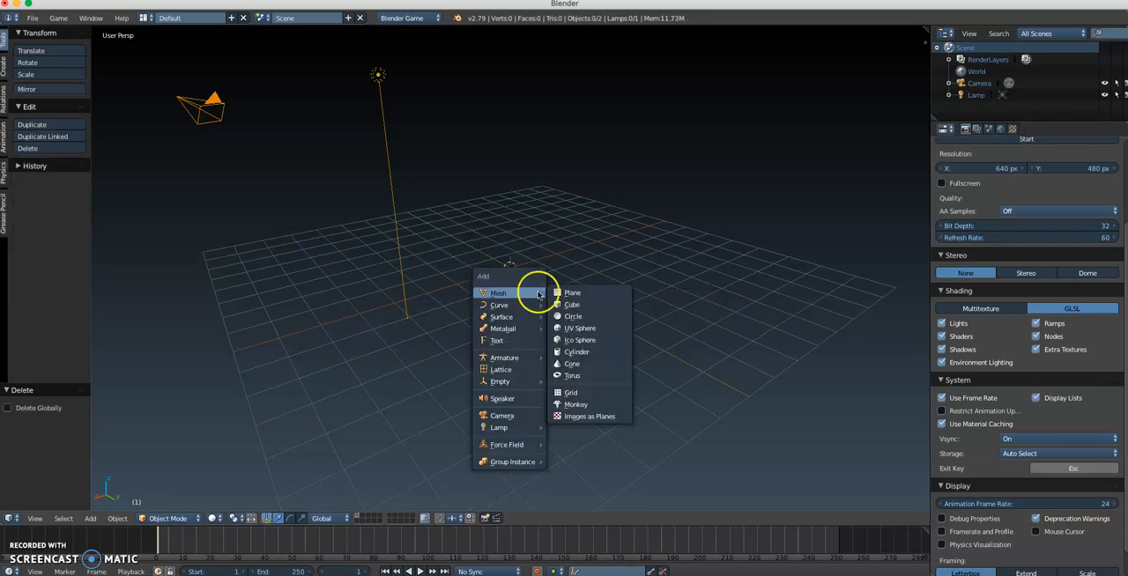
pyautogui.click(592, 296)
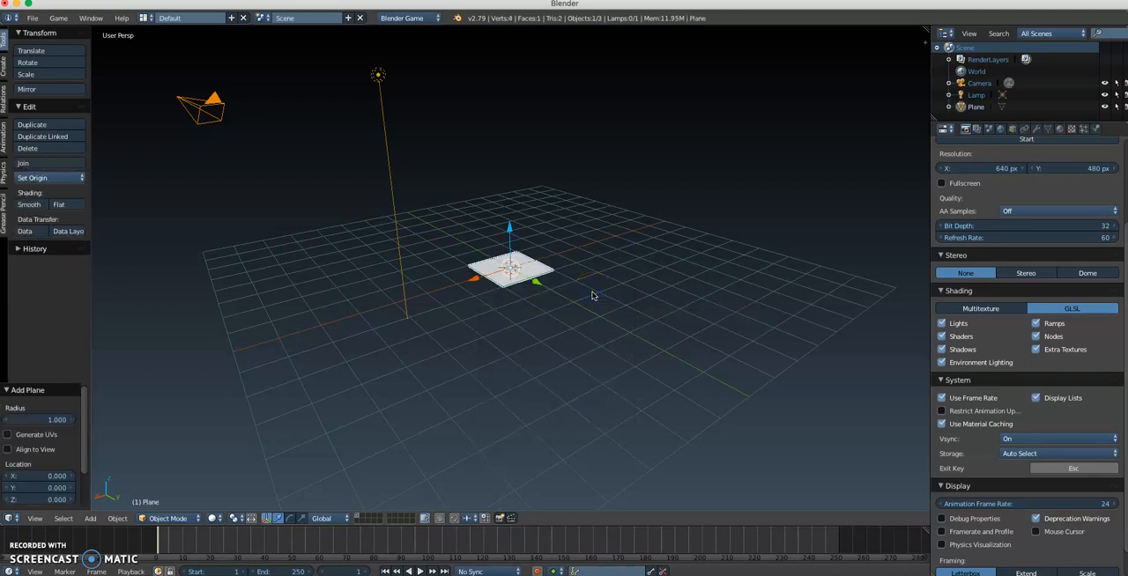
# Step: Split the 3D view into two side-by-side areas and switch the second one to the UV/Image Editor
pyautogui.click(460, 321)
pyautogui.moveTo(529, 323)
pyautogui.mouseDown(button='middle')
pyautogui.moveTo(503, 317)
pyautogui.moveTo(521, 321)
pyautogui.mouseUp(button='middle')
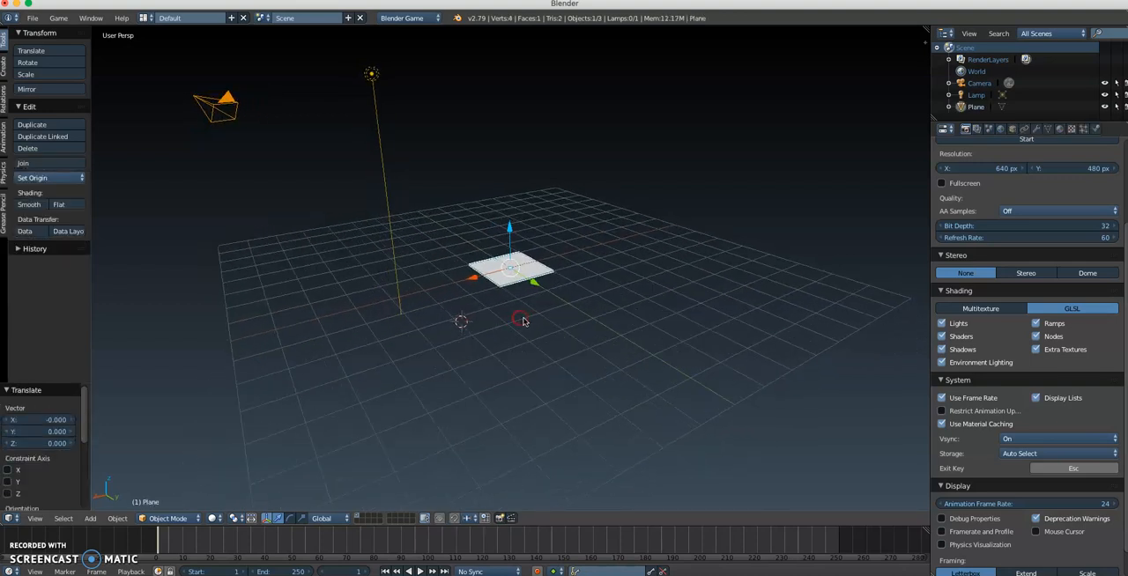
pyautogui.scroll(7, 504, 317)
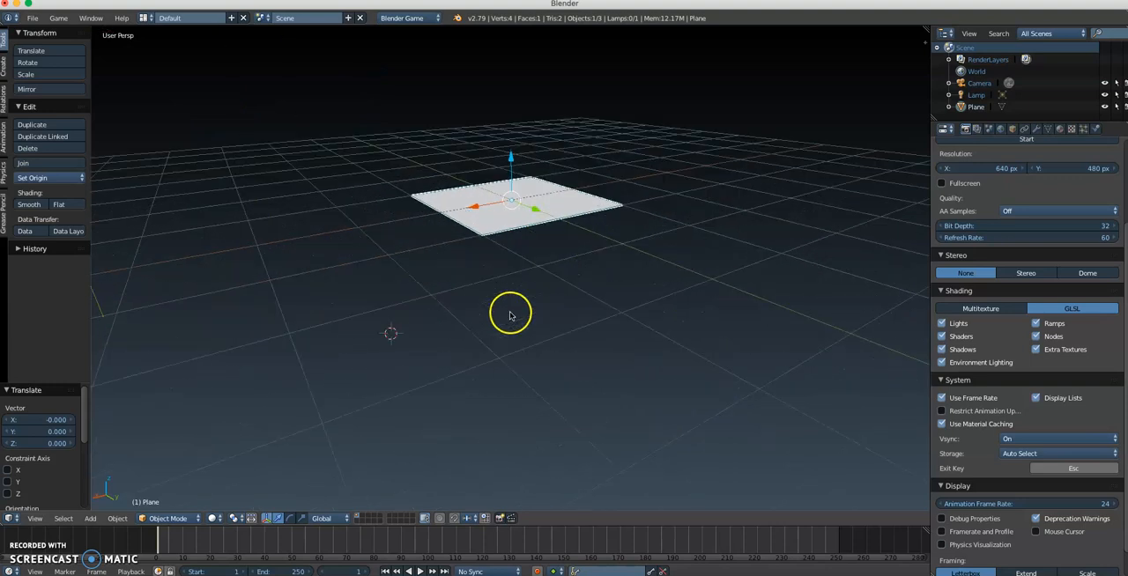
pyautogui.keyDown('shift'); pyautogui.moveTo(494, 238); pyautogui.dragTo(428, 338, button='middle'); pyautogui.keyUp('shift')
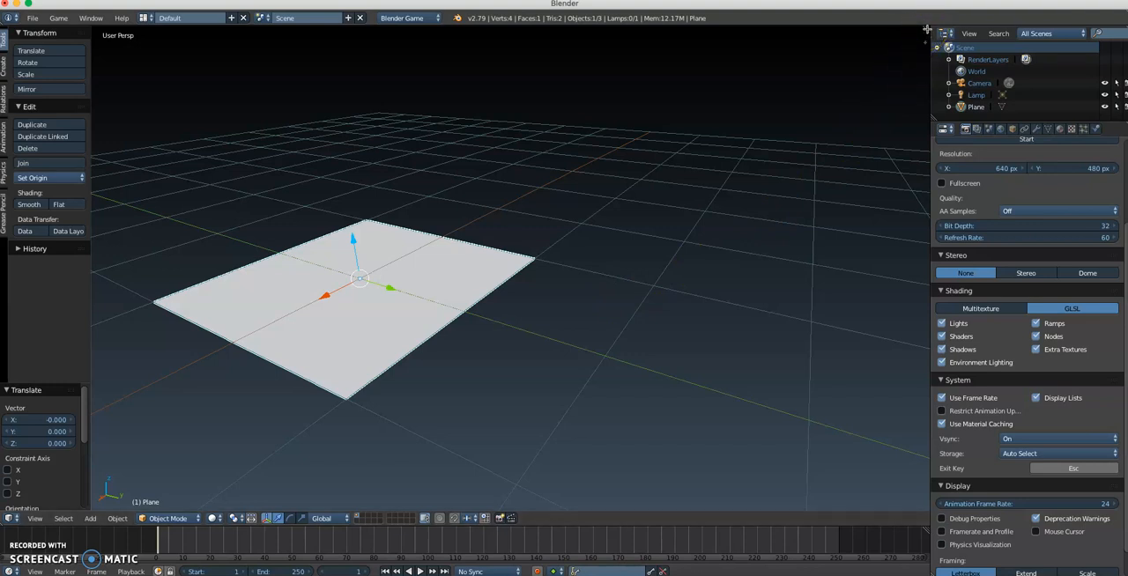
pyautogui.moveTo(927, 29); pyautogui.dragTo(466, 41)
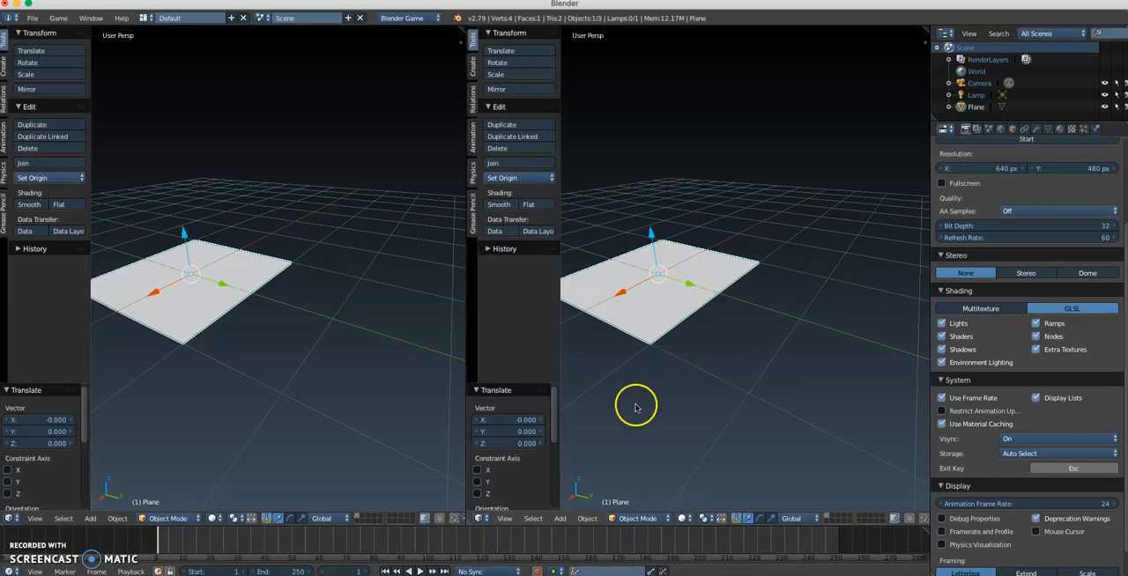
pyautogui.click(481, 520)
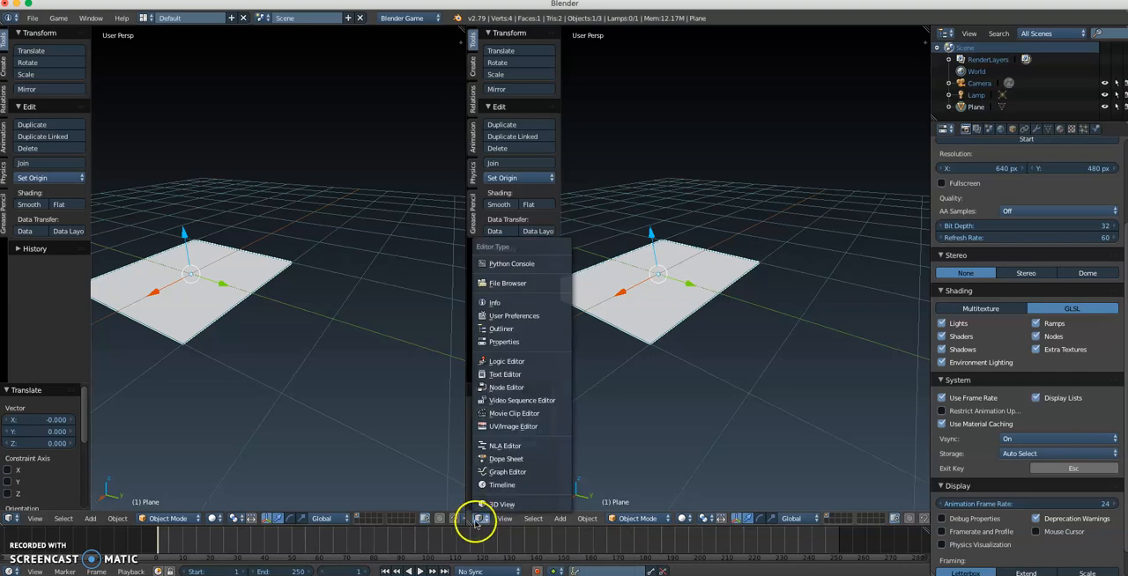
pyautogui.click(509, 427)
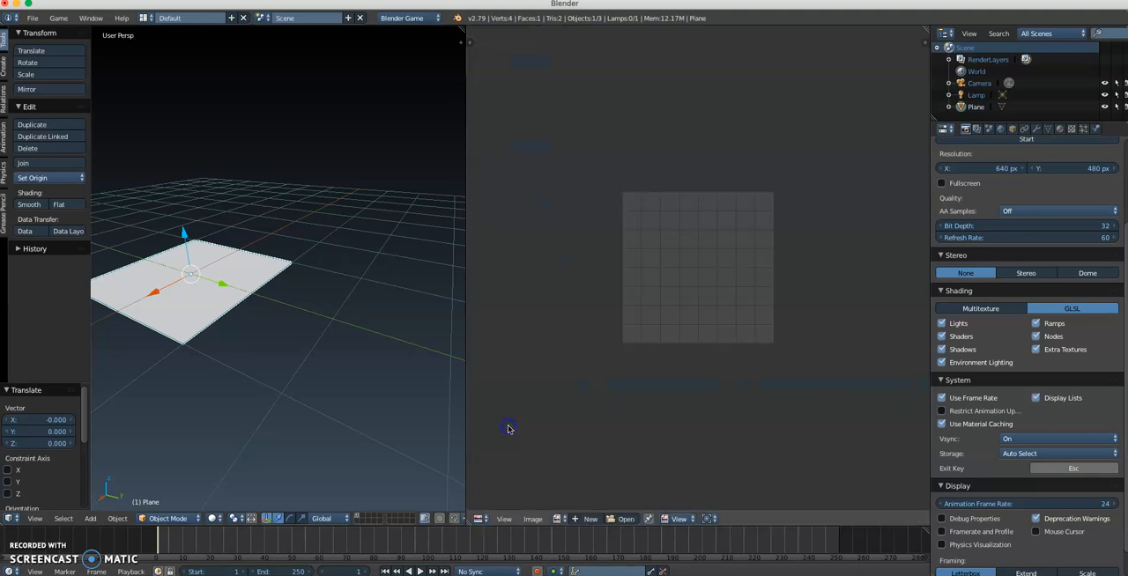
# Step: Shrink the timeline slightly to give the 3D view and UV/Image Editor more height
pyautogui.scroll(3, 669, 298)
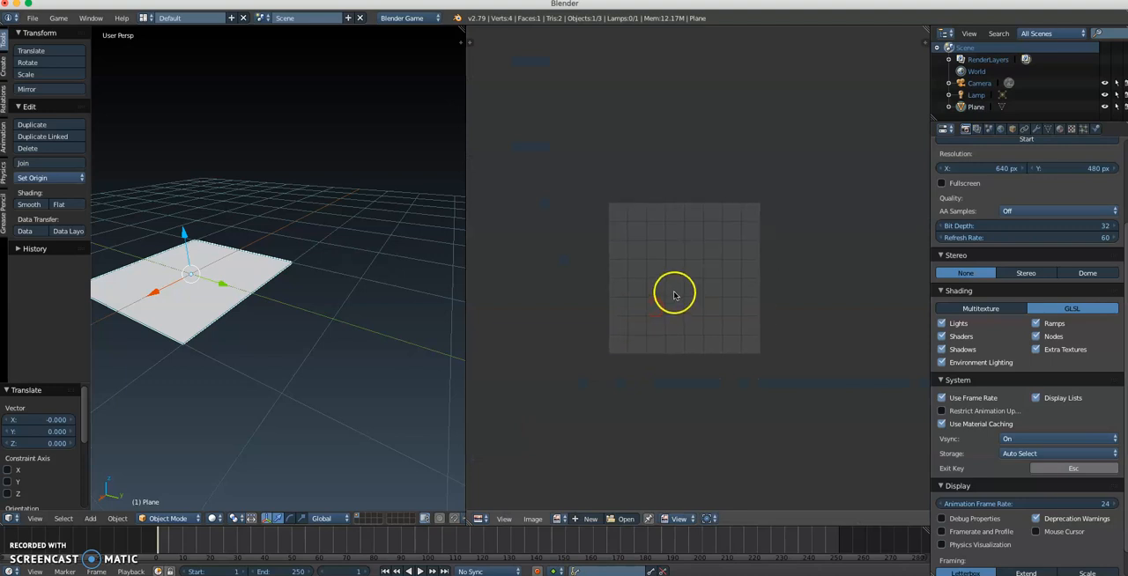
pyautogui.scroll(2, 676, 294)
pyautogui.scroll(-3, 685, 291)
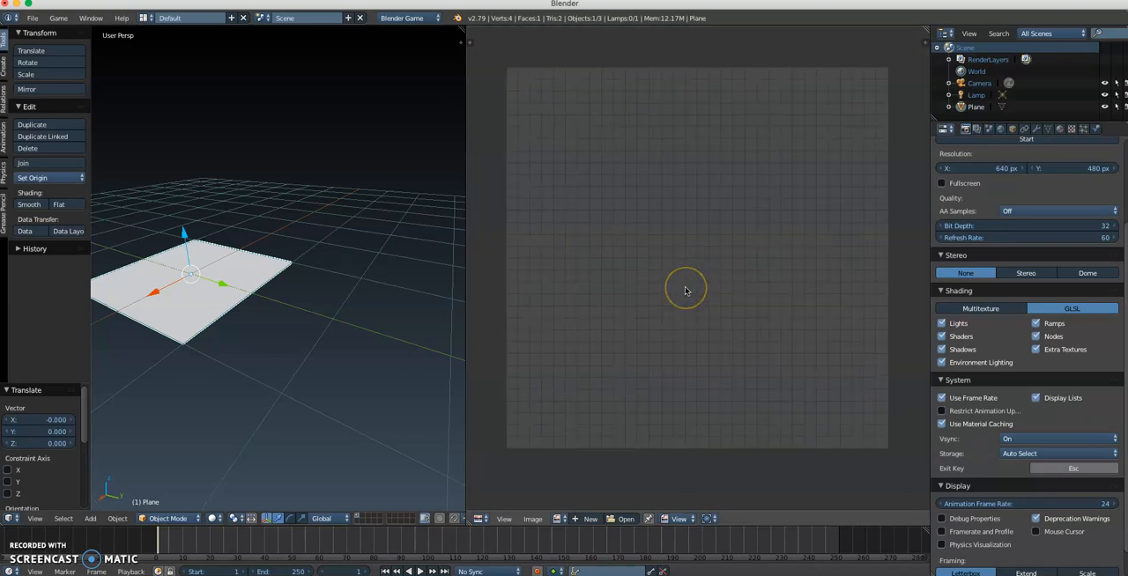
pyautogui.scroll(2, 686, 290)
pyautogui.click(689, 293)
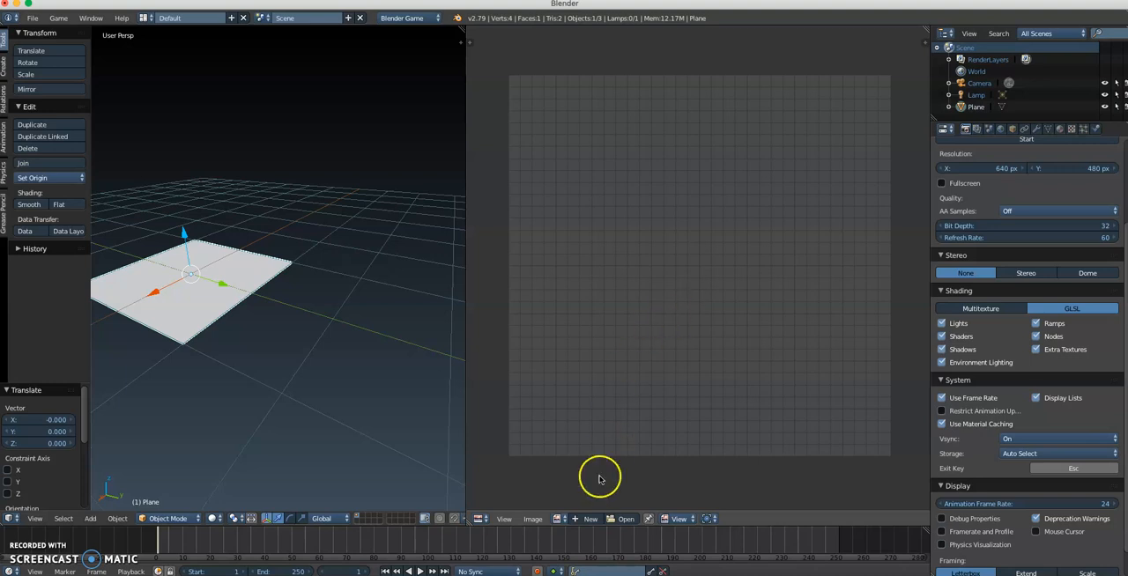
pyautogui.moveTo(587, 527); pyautogui.dragTo(587, 545)
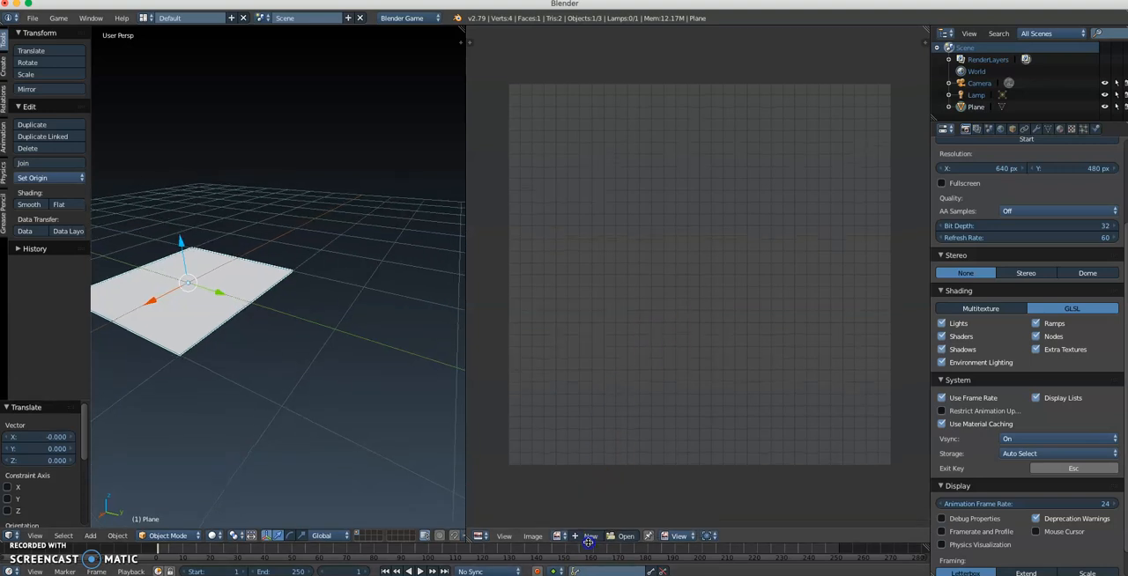
pyautogui.click(616, 311)
pyautogui.moveTo(618, 309); pyautogui.dragTo(623, 311, button='middle')
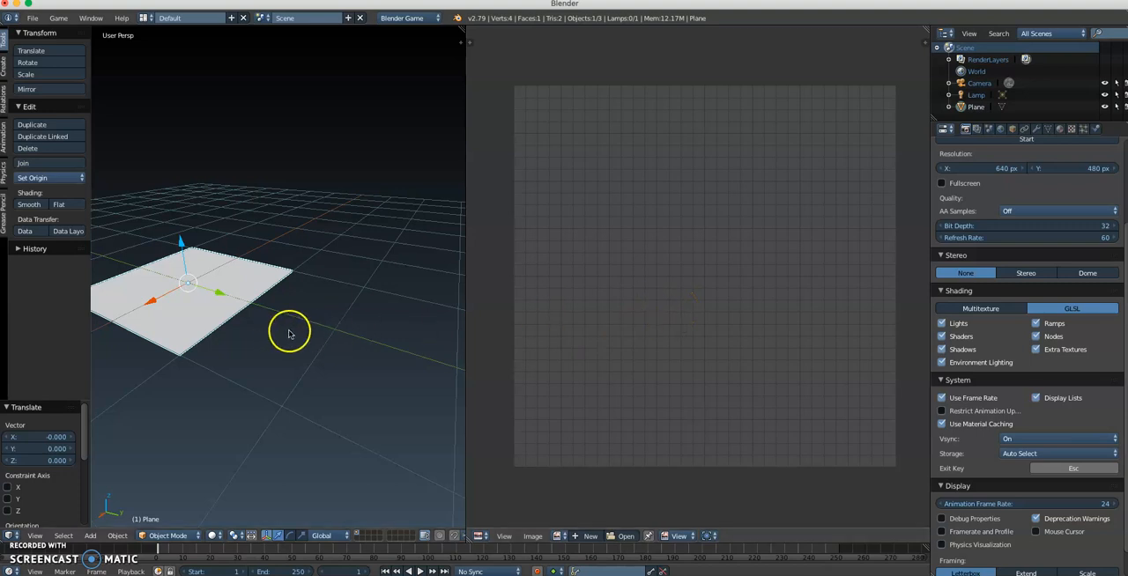
# Step: Enter Edit Mode on the plane, select all its geometry and unwrap it with the standard Unwrap method
pyautogui.moveTo(242, 309); pyautogui.dragTo(326, 310, button='middle')
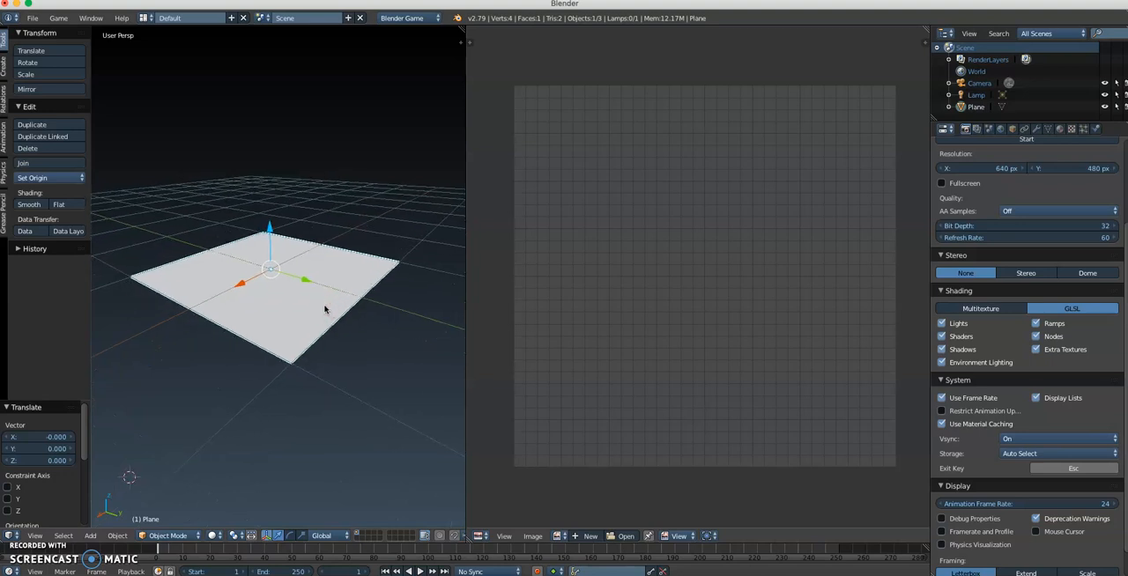
pyautogui.press('Tab')
pyautogui.click(392, 298)
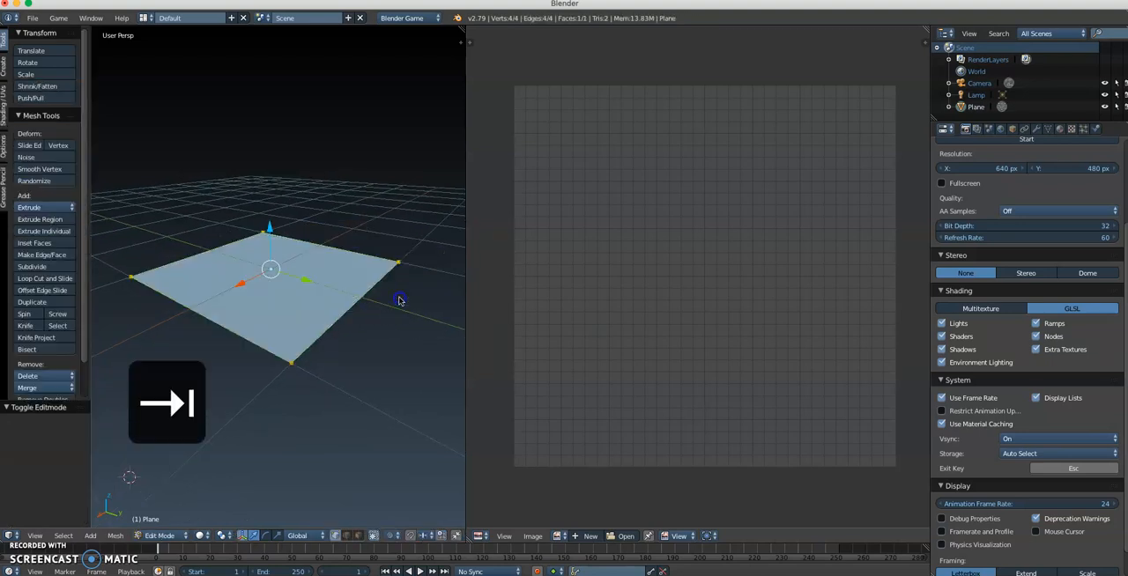
pyautogui.moveTo(335, 291); pyautogui.dragTo(344, 304, button='middle')
pyautogui.press('a')
pyautogui.press('a')
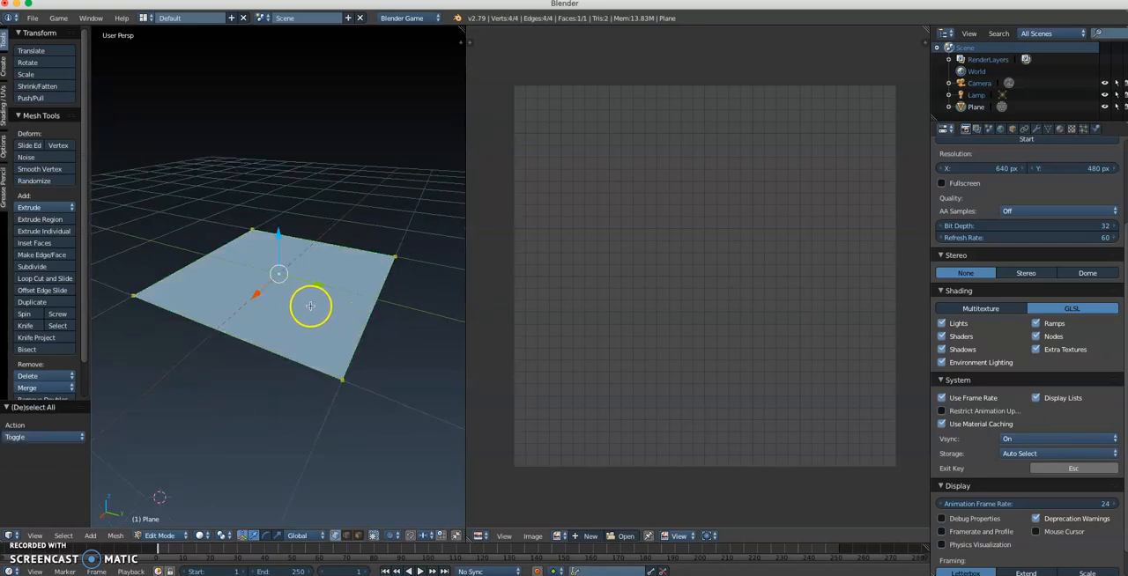
pyautogui.press('u')
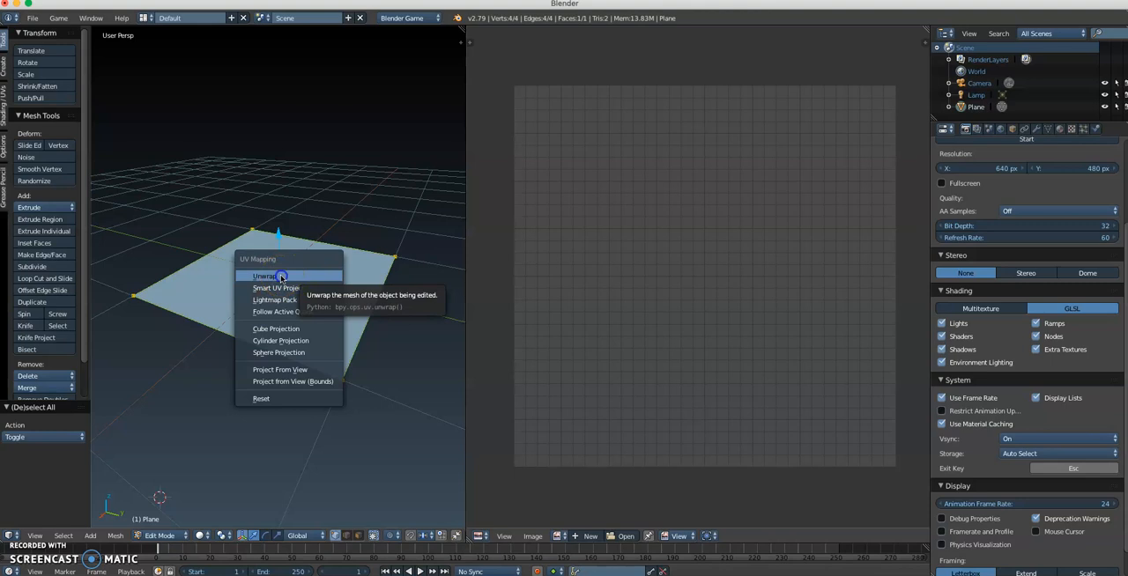
pyautogui.click(281, 279)
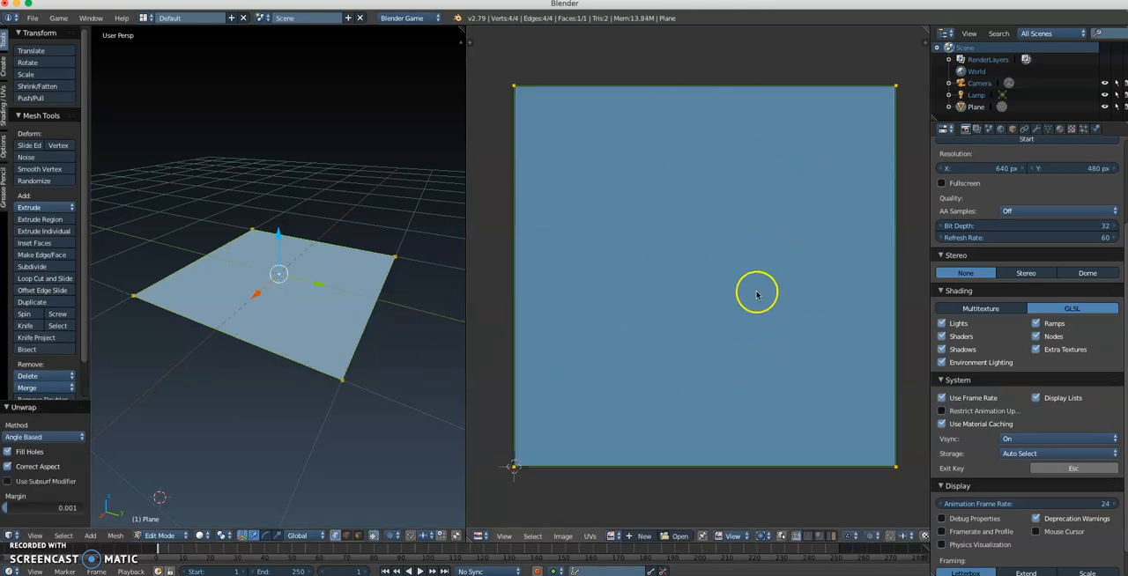
# Step: Create a new material for the plane and name it BrickWall
pyautogui.scroll(-1, 748, 314)
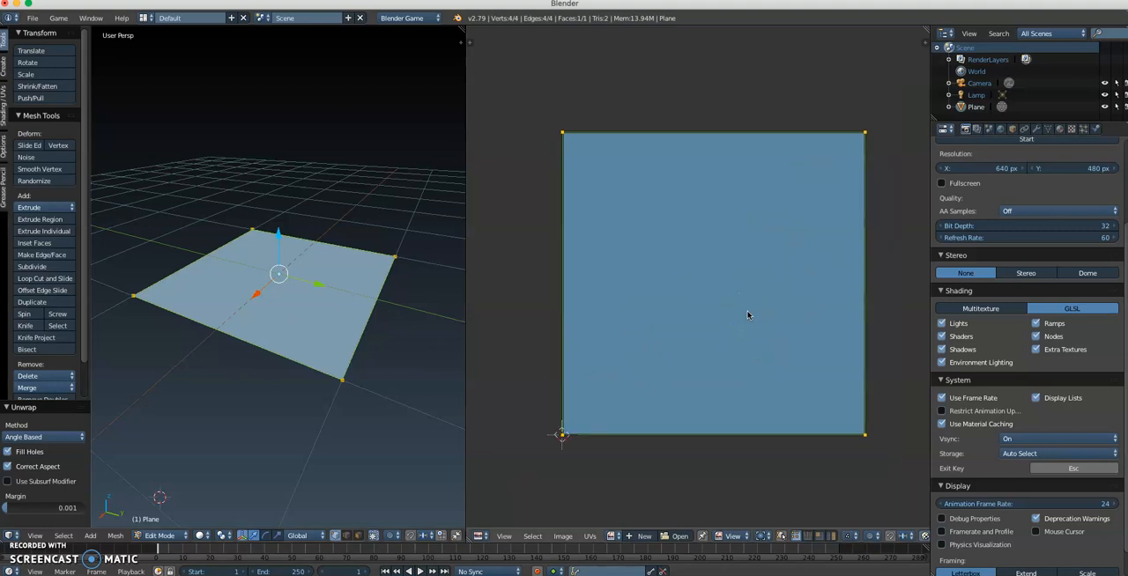
pyautogui.scroll(1, 748, 314)
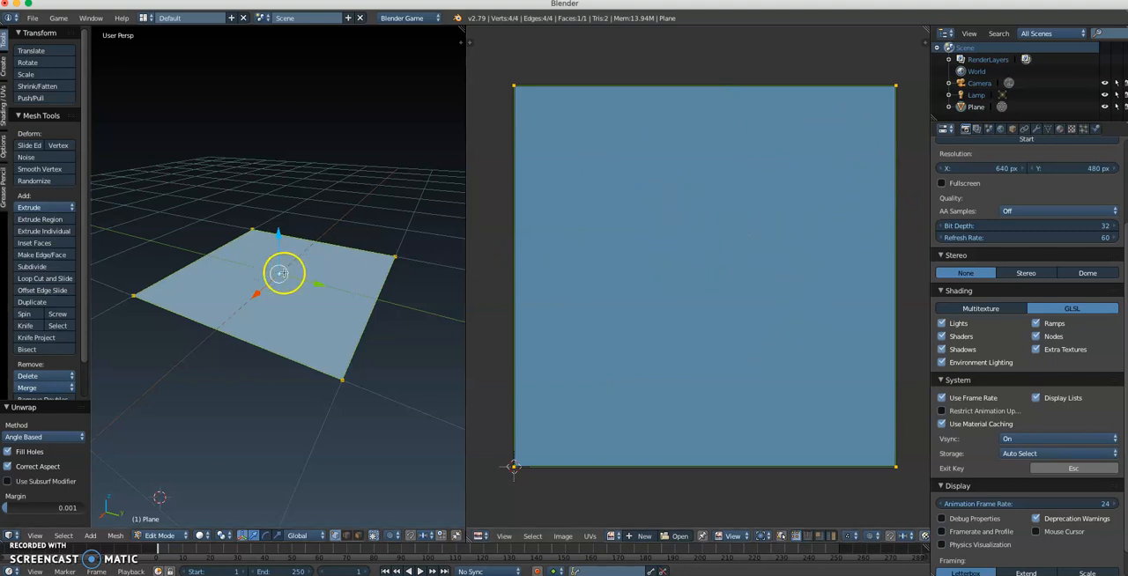
pyautogui.moveTo(304, 311); pyautogui.dragTo(319, 343, button='middle')
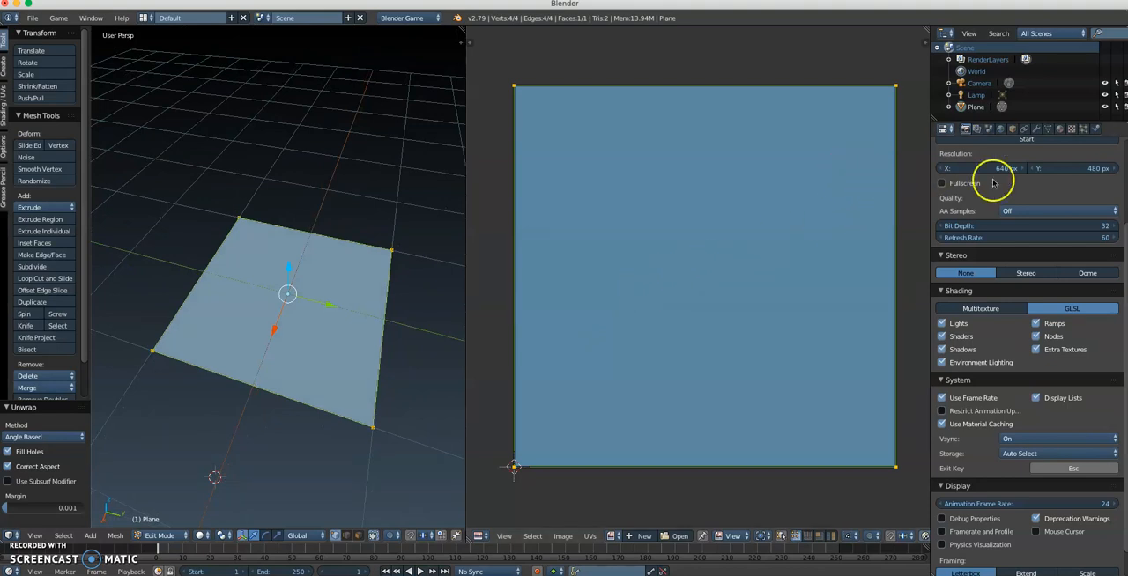
pyautogui.click(1060, 129)
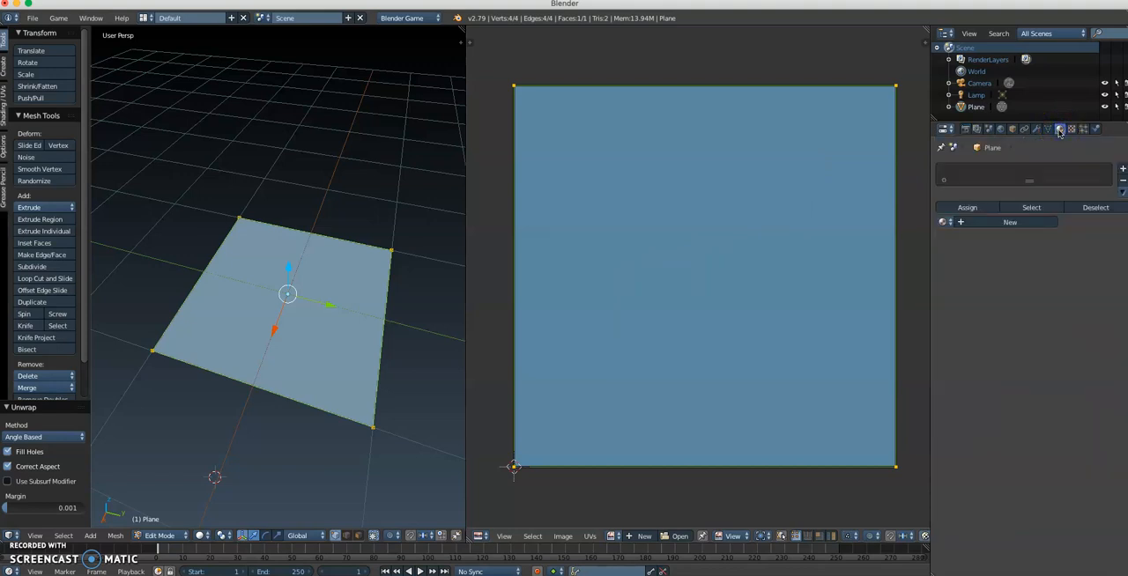
pyautogui.click(1010, 222)
pyautogui.click(994, 222)
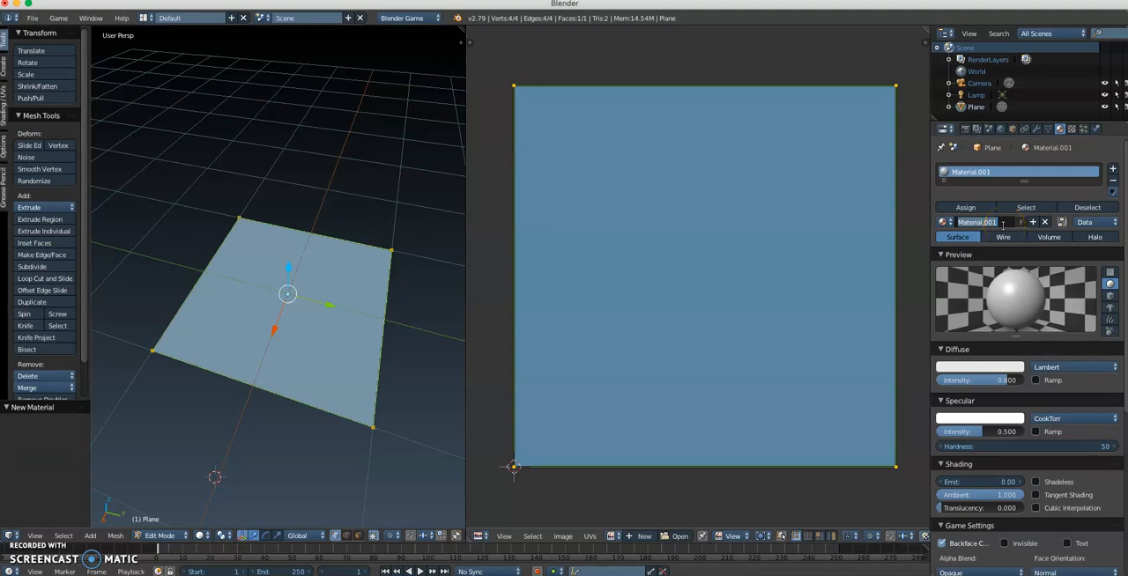
pyautogui.write('Bri')
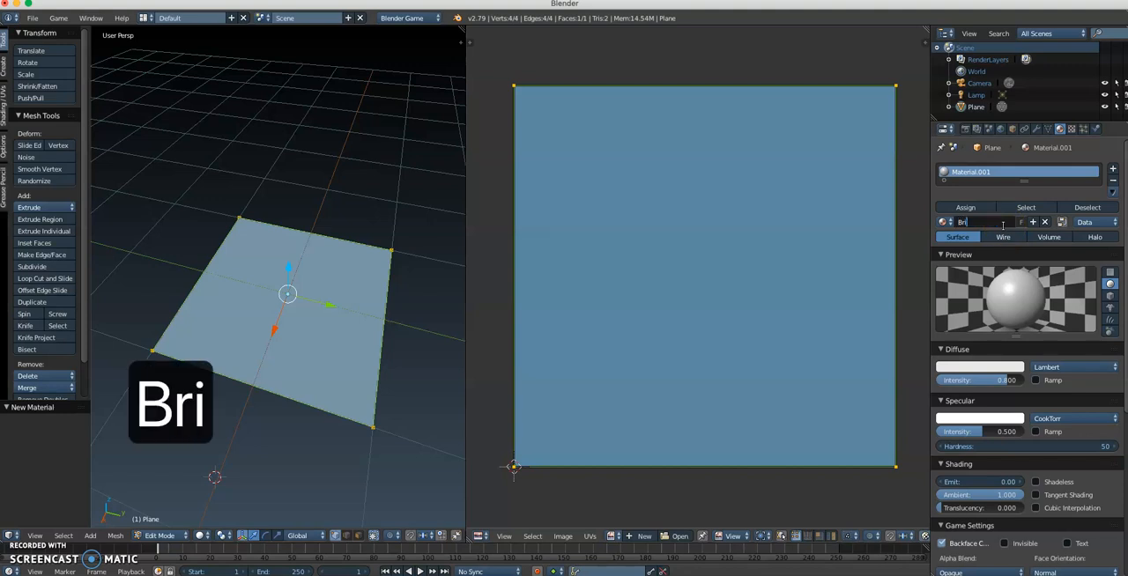
pyautogui.write('ckWall')
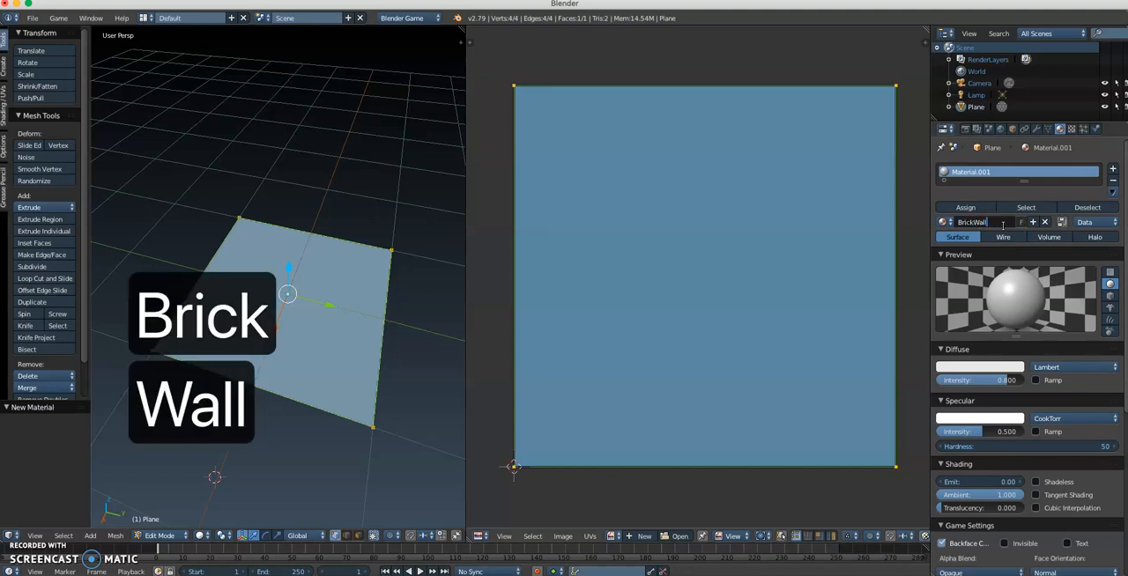
pyautogui.press('Return')
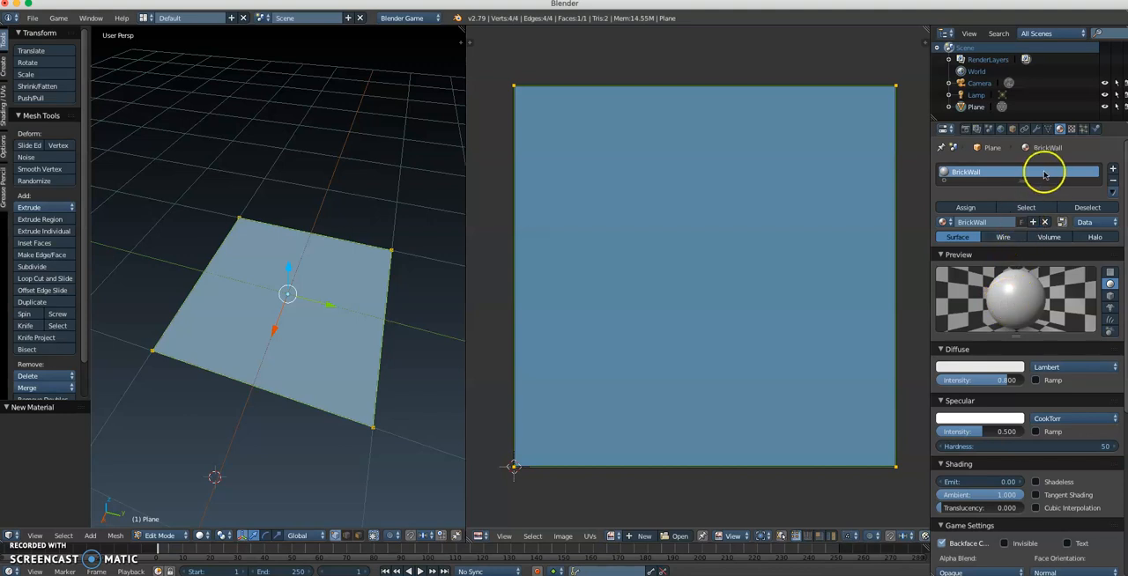
# Step: Add a new texture in the first texture slot of the BrickWall material and name it BrickWallTex
pyautogui.click(1071, 129)
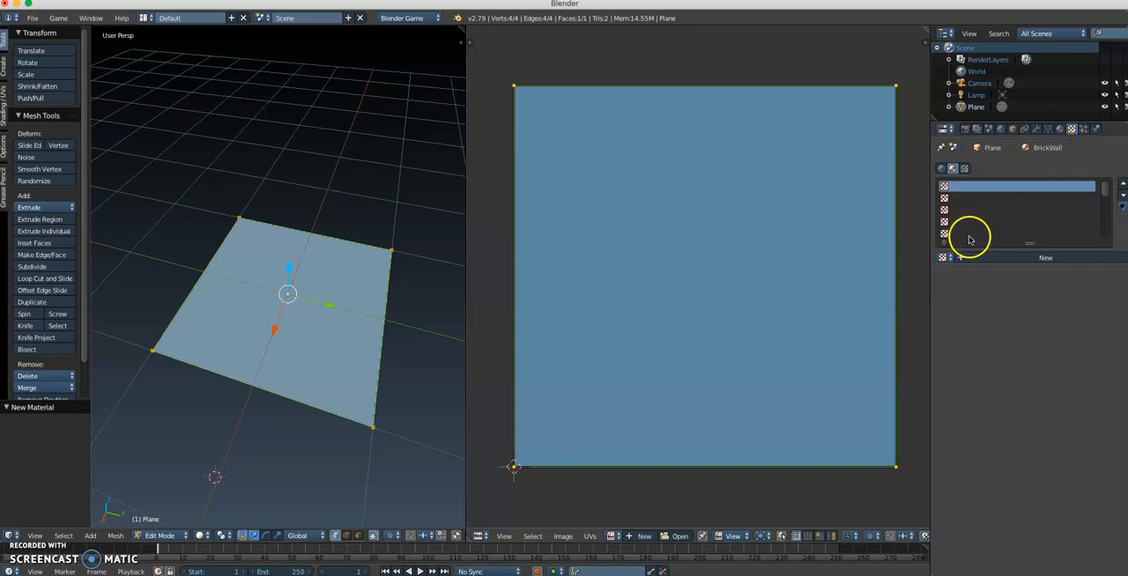
pyautogui.click(960, 201)
pyautogui.click(959, 212)
pyautogui.click(962, 222)
pyautogui.click(963, 233)
pyautogui.click(963, 200)
pyautogui.click(960, 188)
pyautogui.click(989, 256)
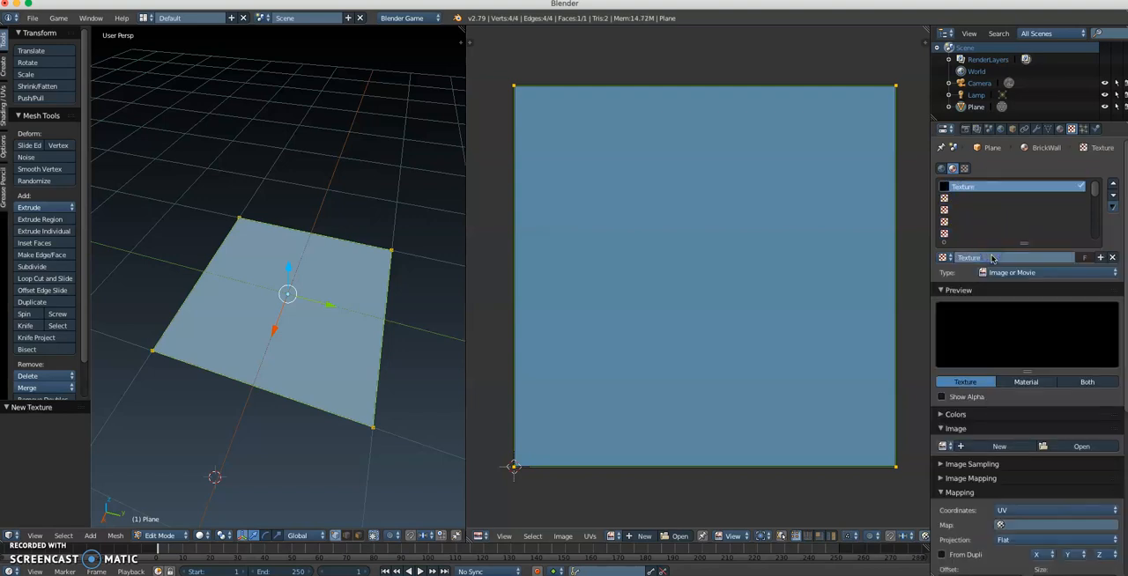
pyautogui.click(981, 258)
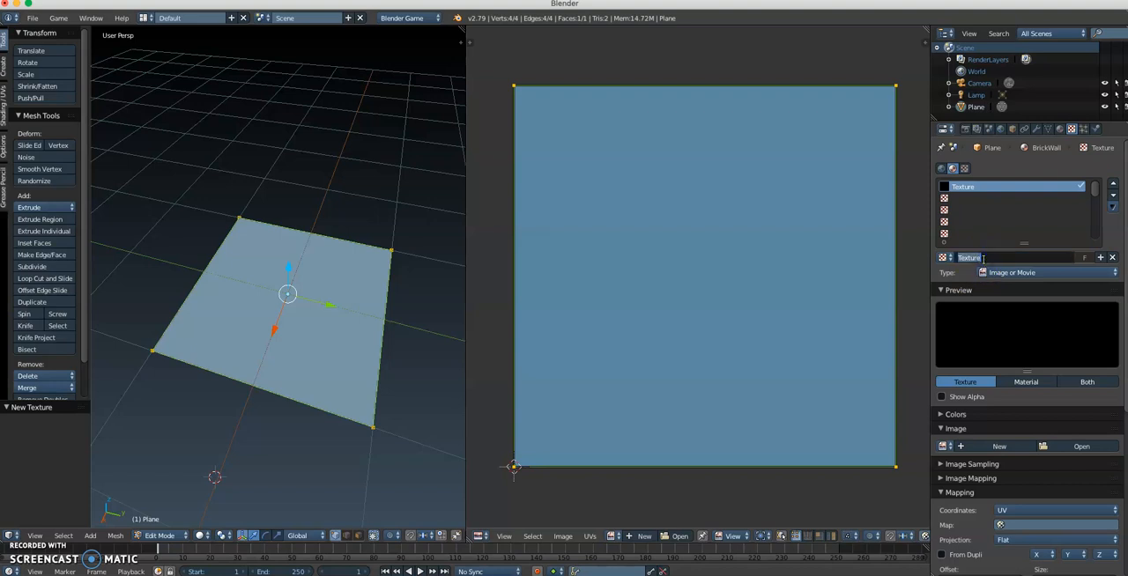
pyautogui.write('BrickWallTex')
pyautogui.press('Return')
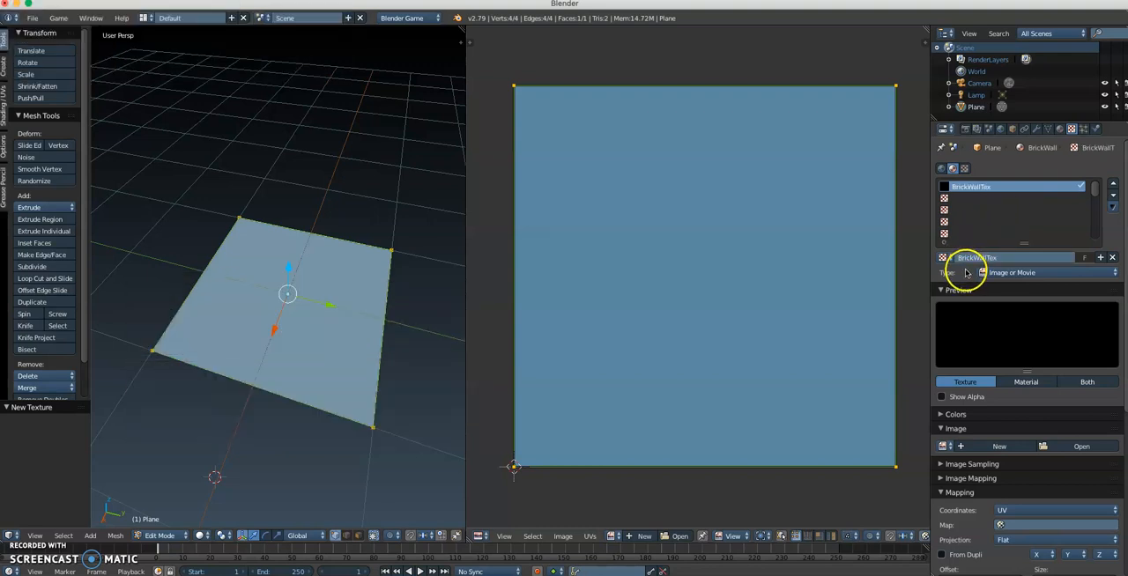
# Step: Check the texture type options and keep BrickWallTex as Image or Movie
pyautogui.click(1006, 274)
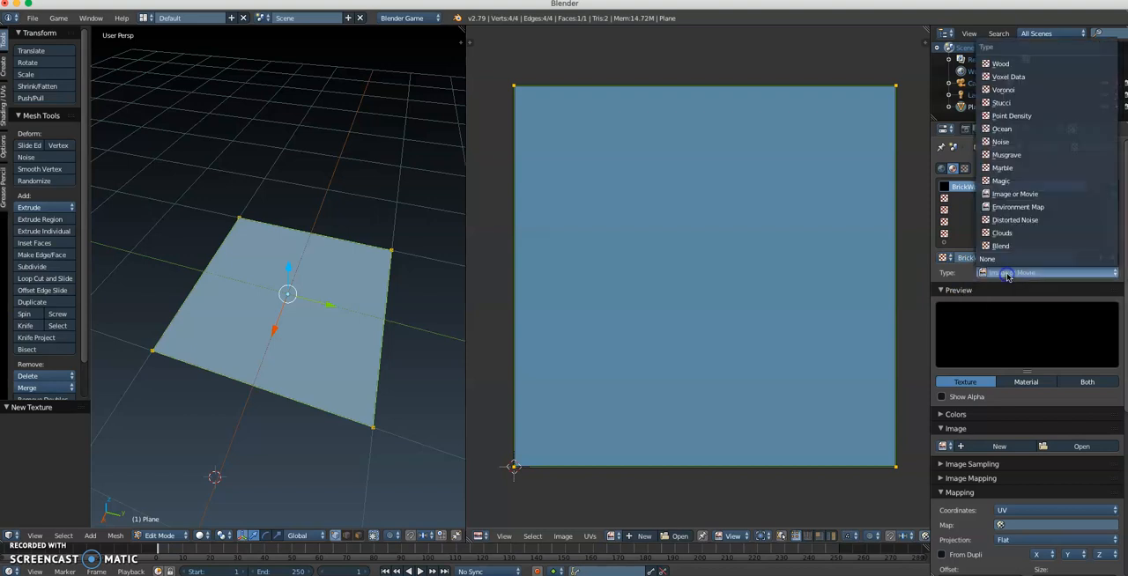
pyautogui.click(1010, 276)
pyautogui.click(1011, 275)
pyautogui.click(1010, 272)
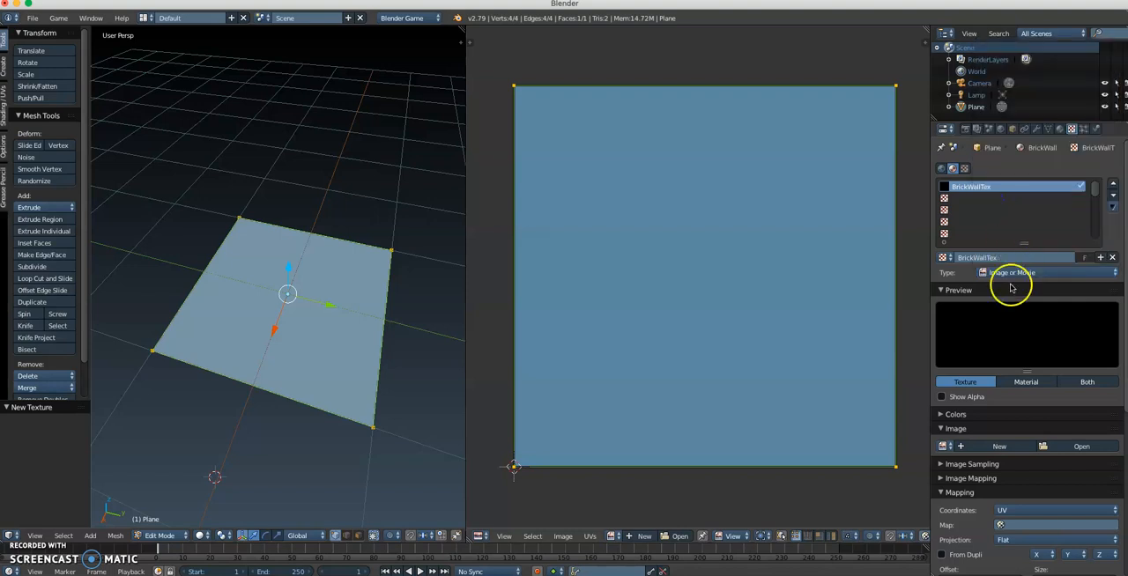
# Step: Load BrickText.jpg from the Desktop as the texture's image, showing the files as thumbnails
pyautogui.scroll(-3, 1011, 291)
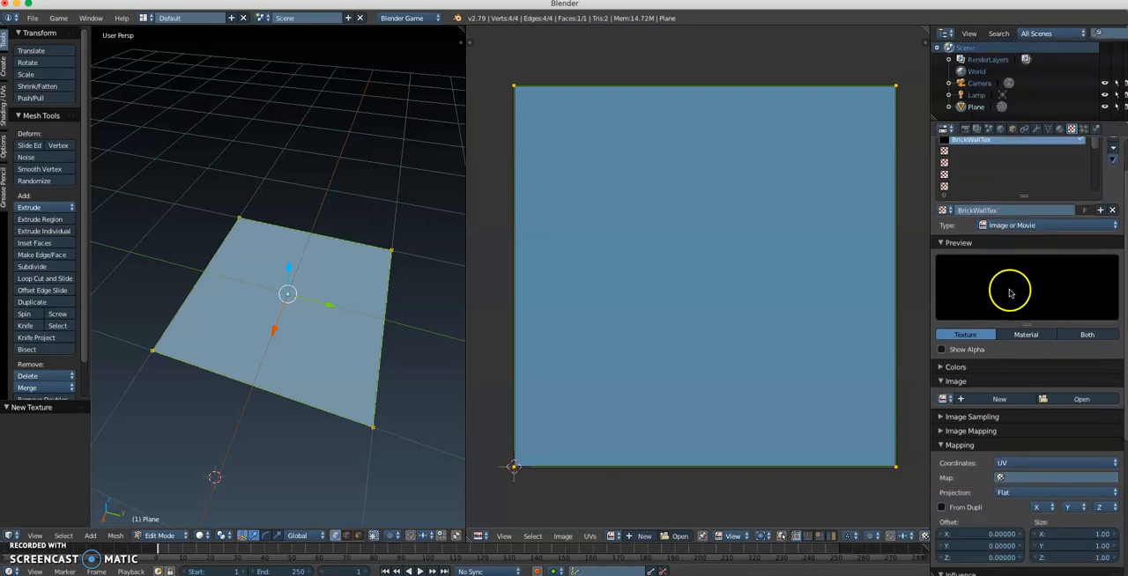
pyautogui.scroll(-3, 1010, 292)
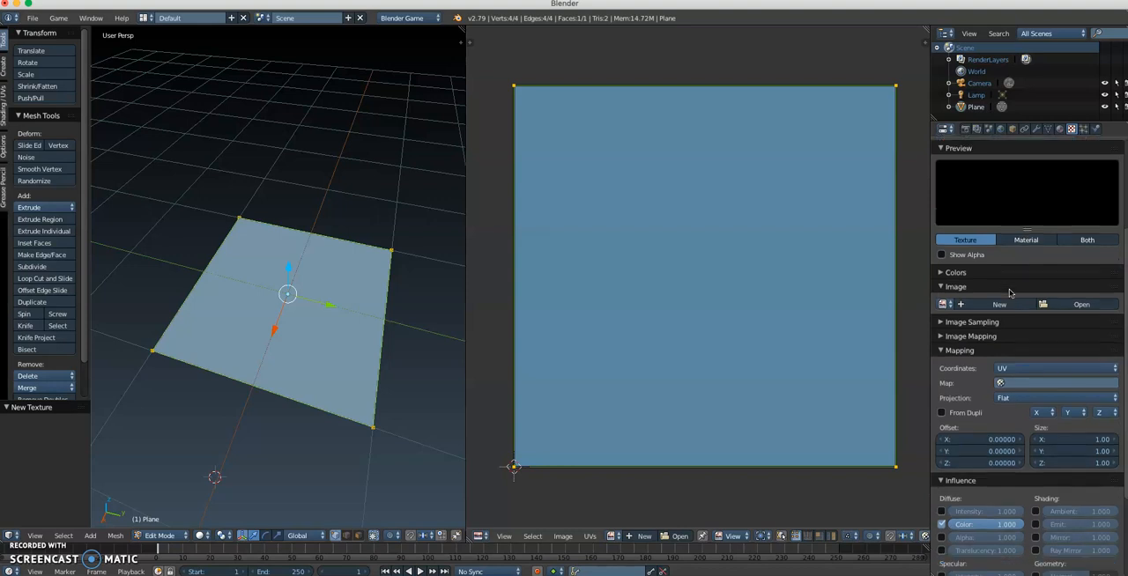
pyautogui.scroll(1, 1010, 293)
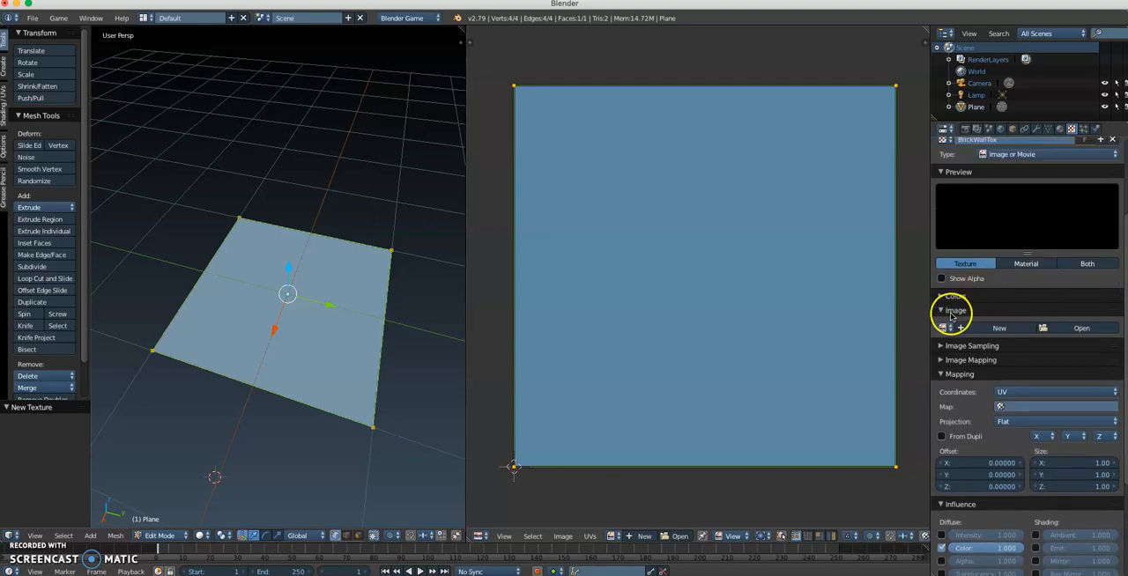
pyautogui.click(1071, 327)
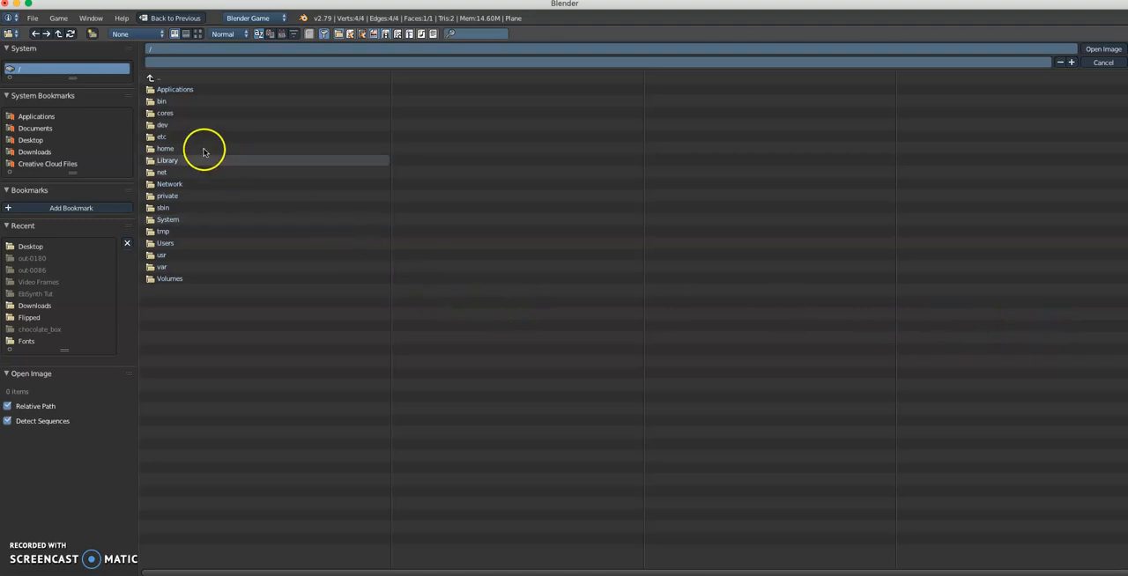
pyautogui.click(31, 141)
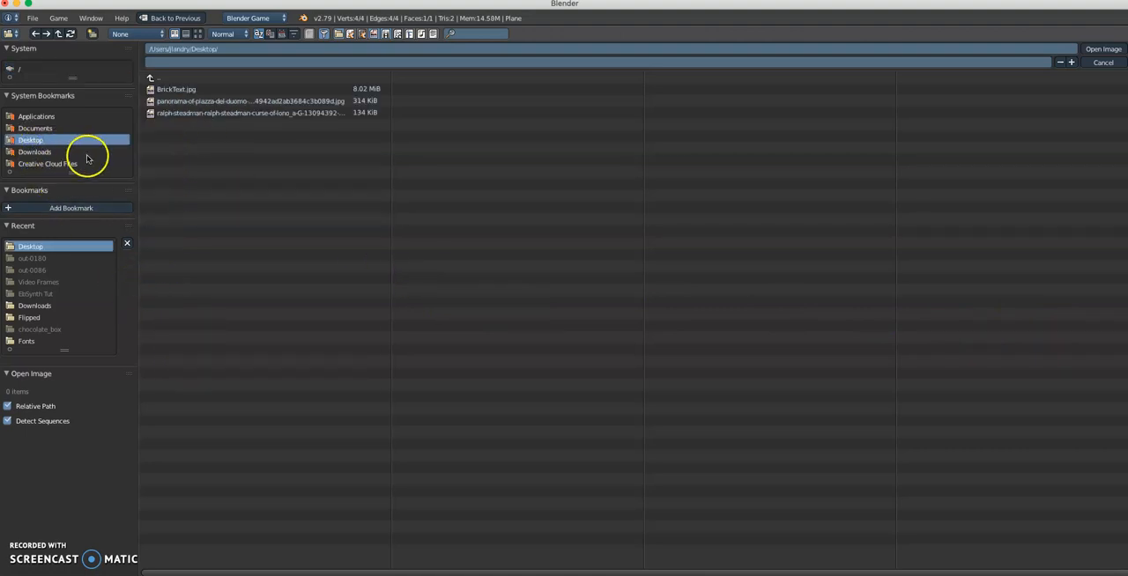
pyautogui.click(179, 90)
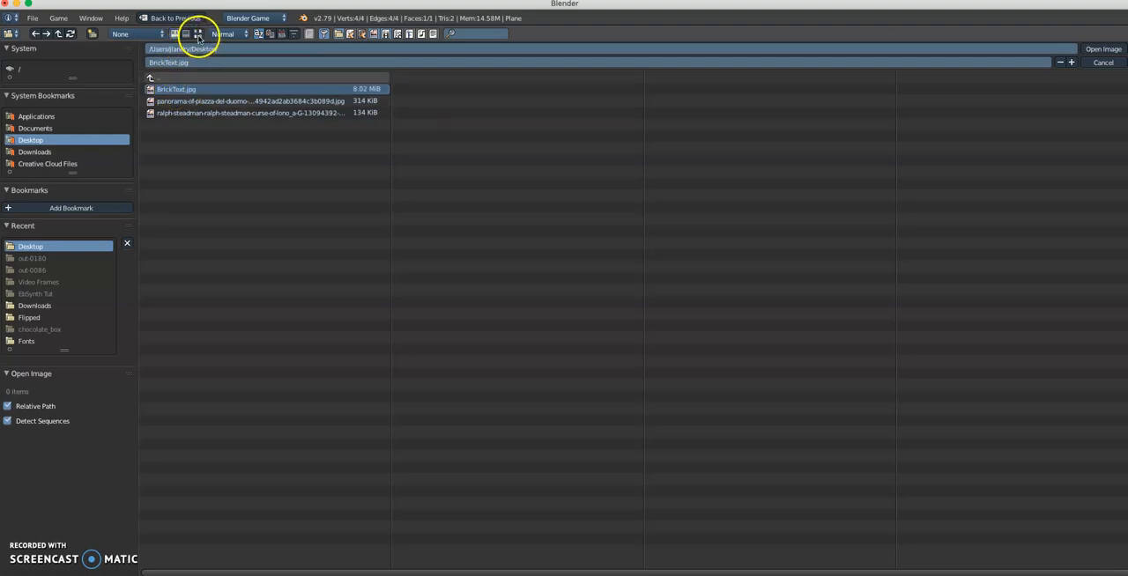
pyautogui.click(199, 35)
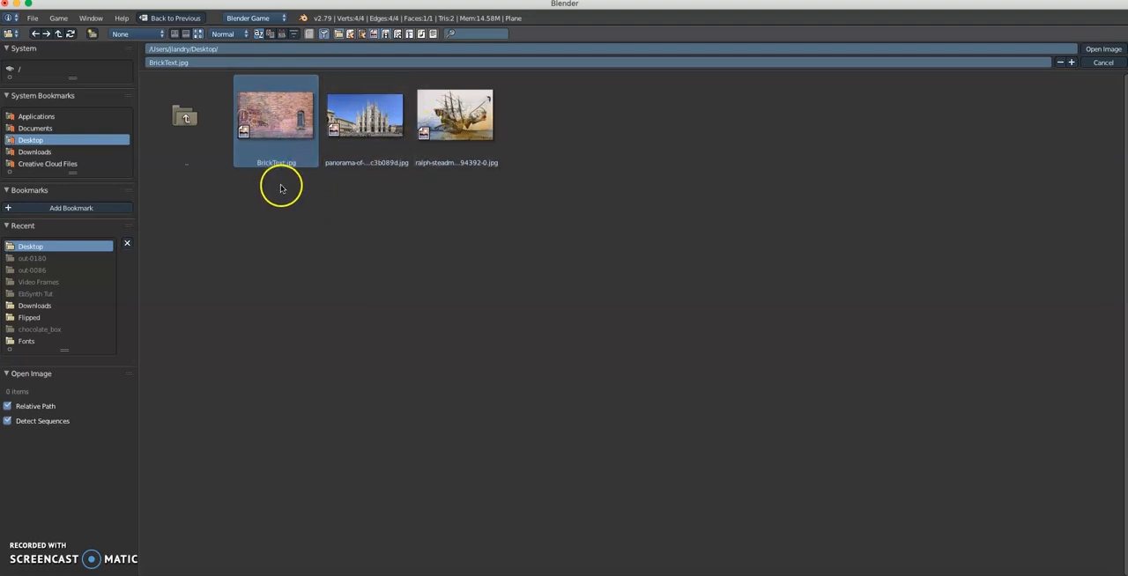
pyautogui.click(273, 126)
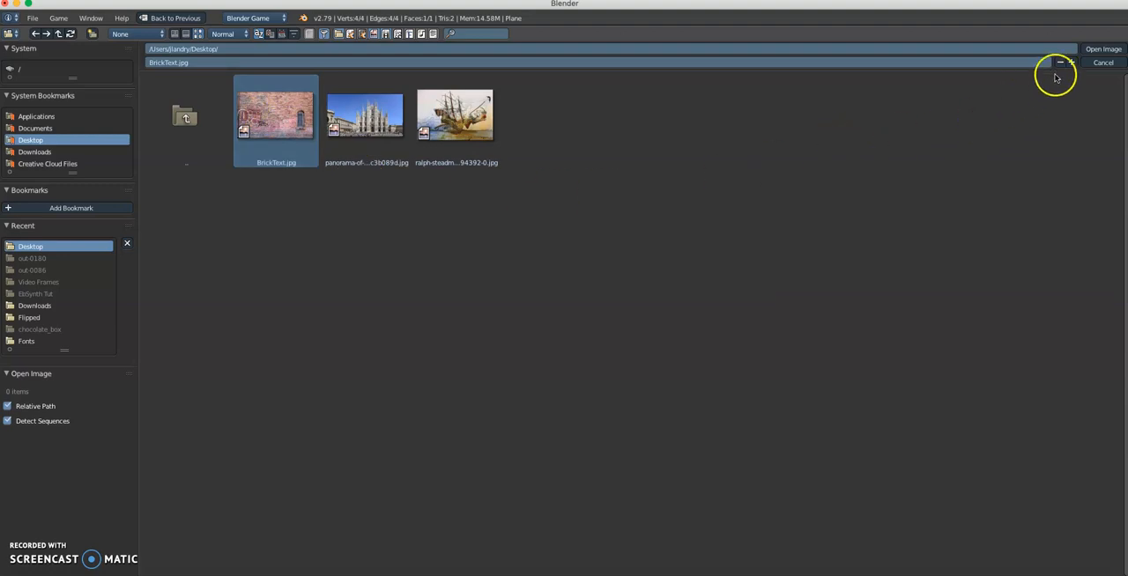
pyautogui.click(1089, 50)
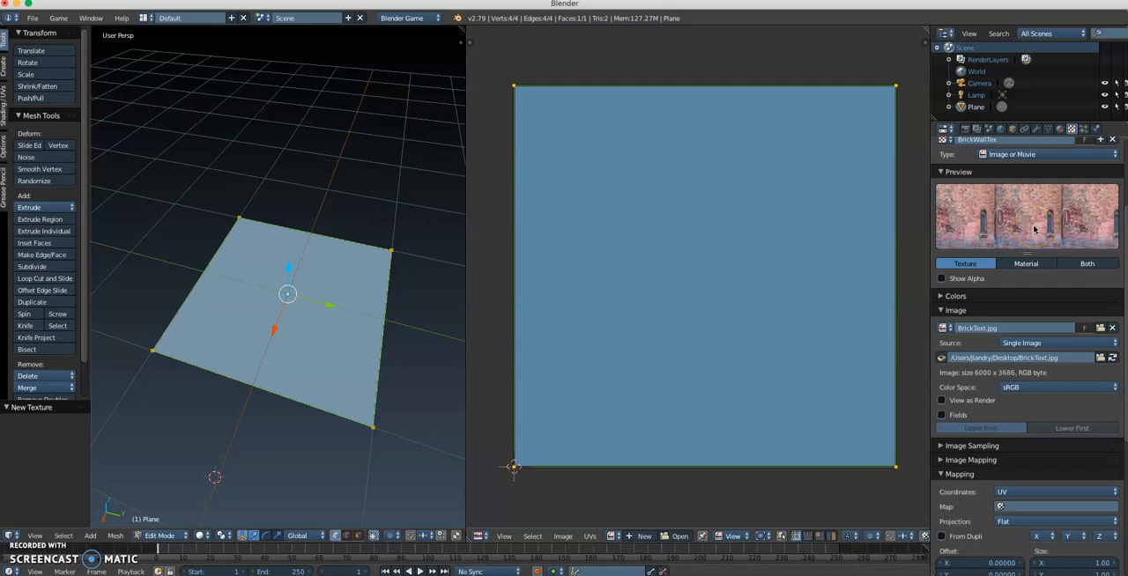
# Step: Set the texture's mapping coordinates to UV
pyautogui.scroll(-5, 1008, 236)
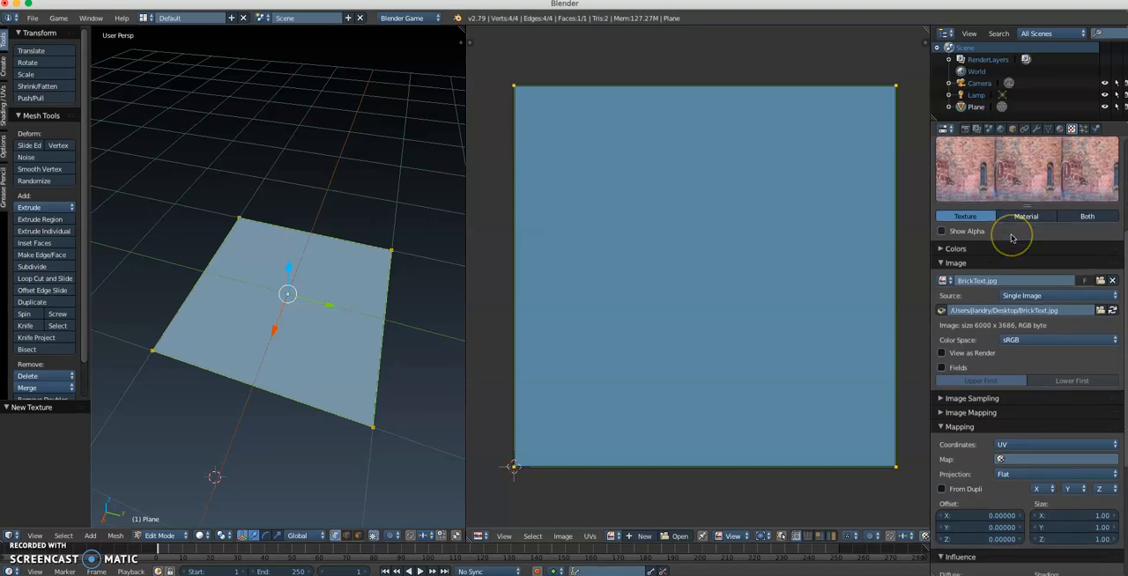
pyautogui.scroll(-4, 1009, 278)
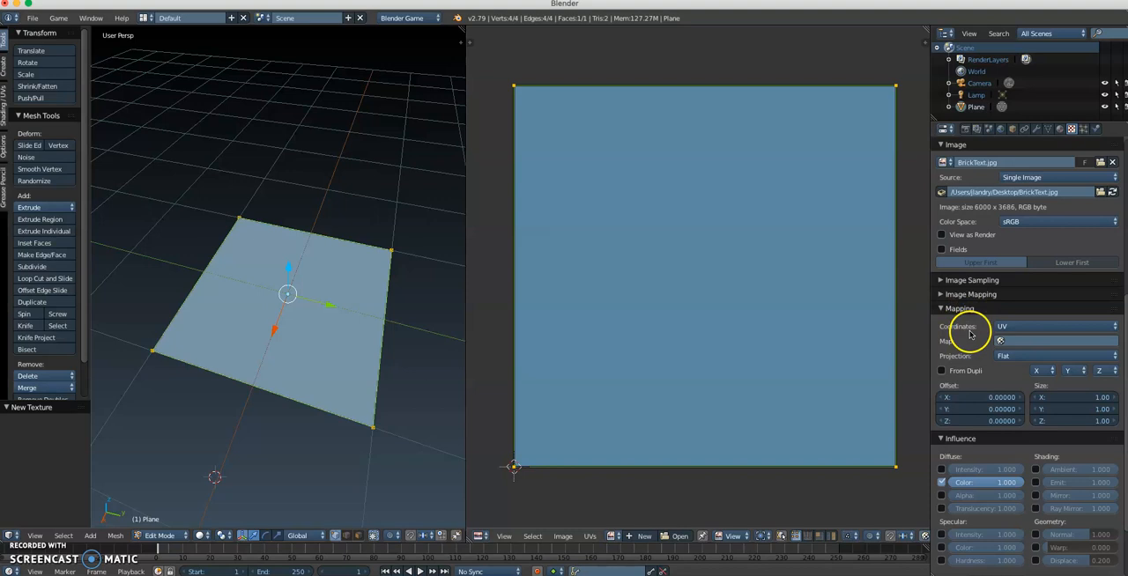
pyautogui.click(1021, 329)
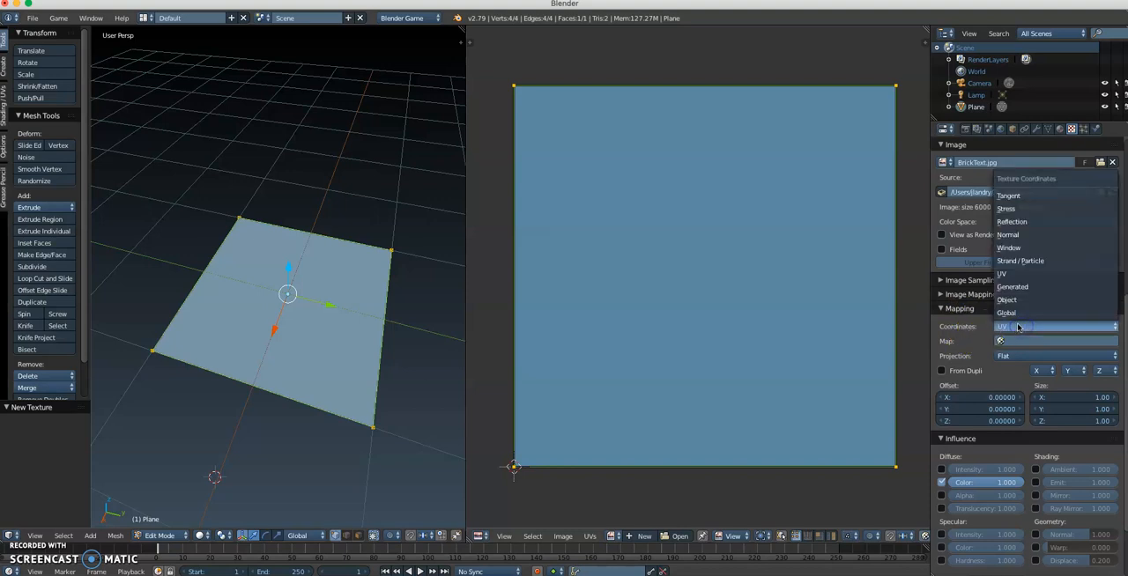
pyautogui.click(1007, 273)
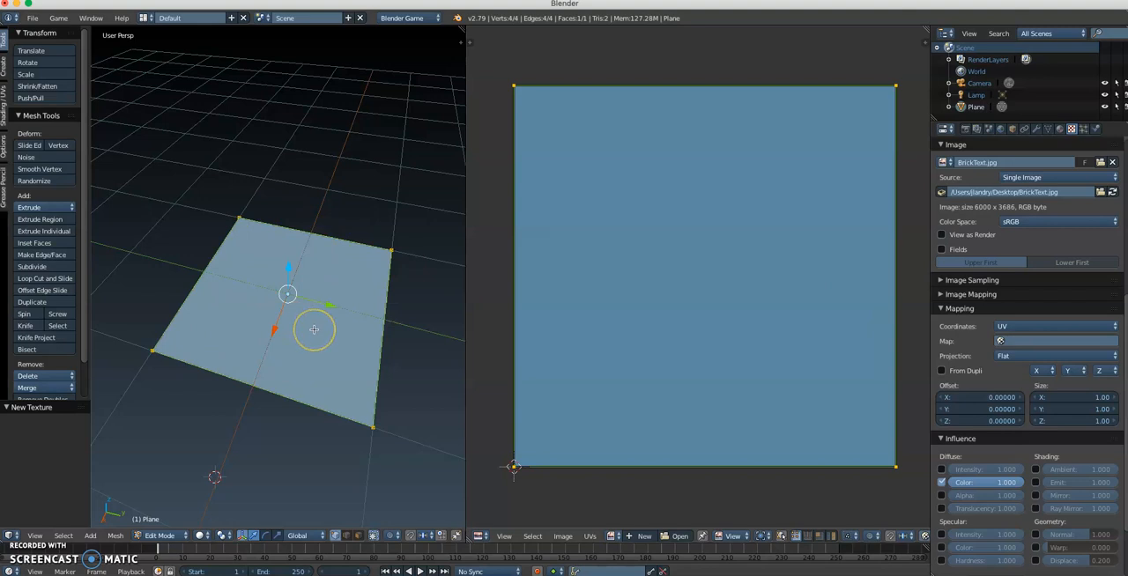
# Step: Switch the 3D view's shading to Material to show the brick texture on the plane
pyautogui.press('z')
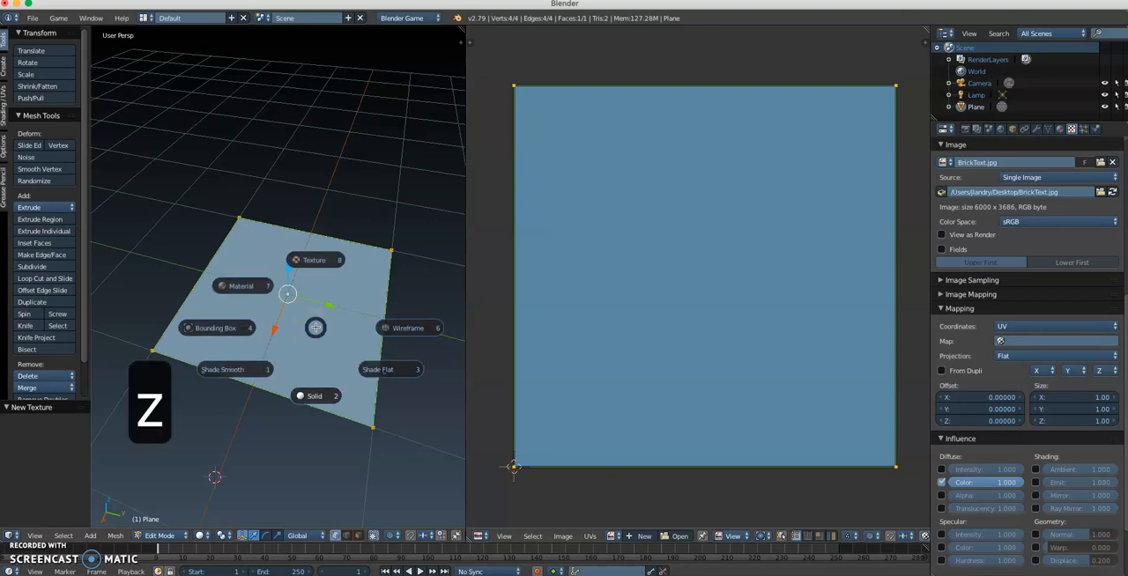
pyautogui.click(248, 285)
pyautogui.moveTo(274, 326); pyautogui.dragTo(338, 309, button='middle')
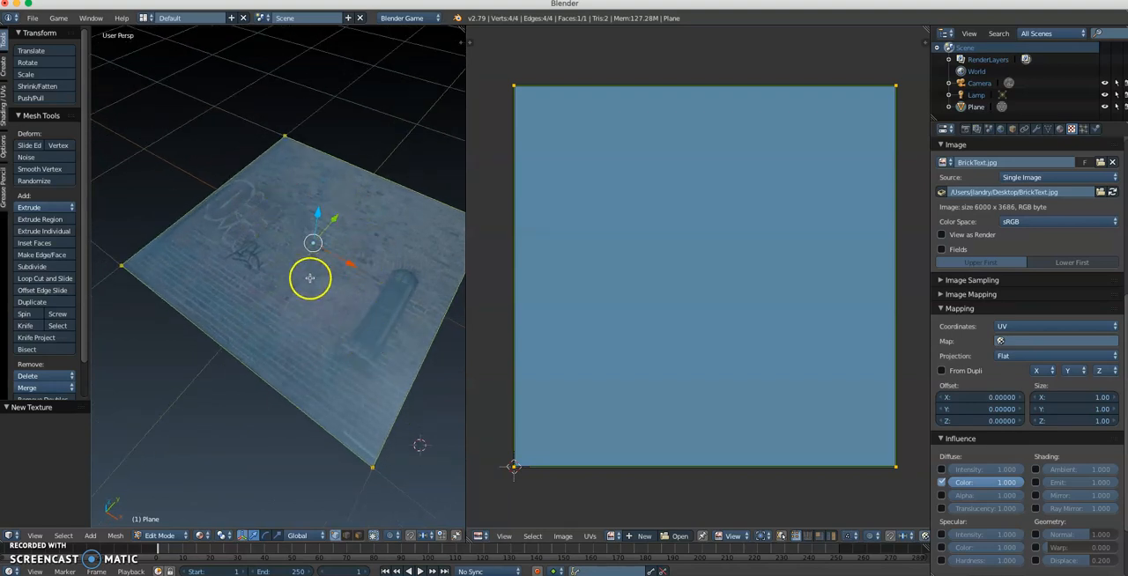
# Step: Examine the brick texture on the plane with its geometry deselected and in Object Mode, ending back in Edit Mode with everything selected
pyautogui.press('a')
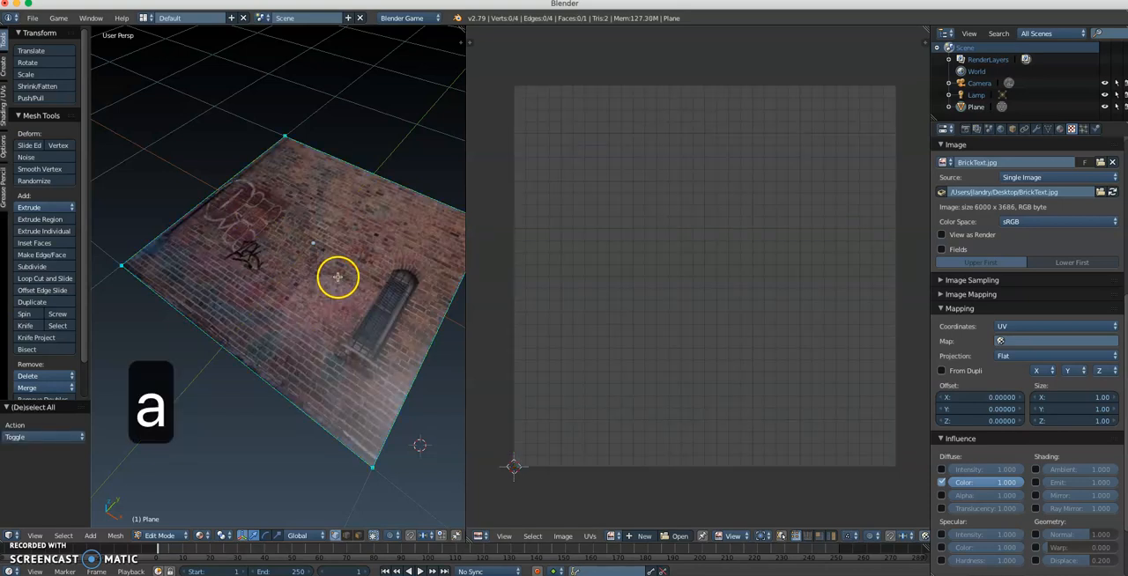
pyautogui.moveTo(335, 297); pyautogui.dragTo(384, 316, button='middle')
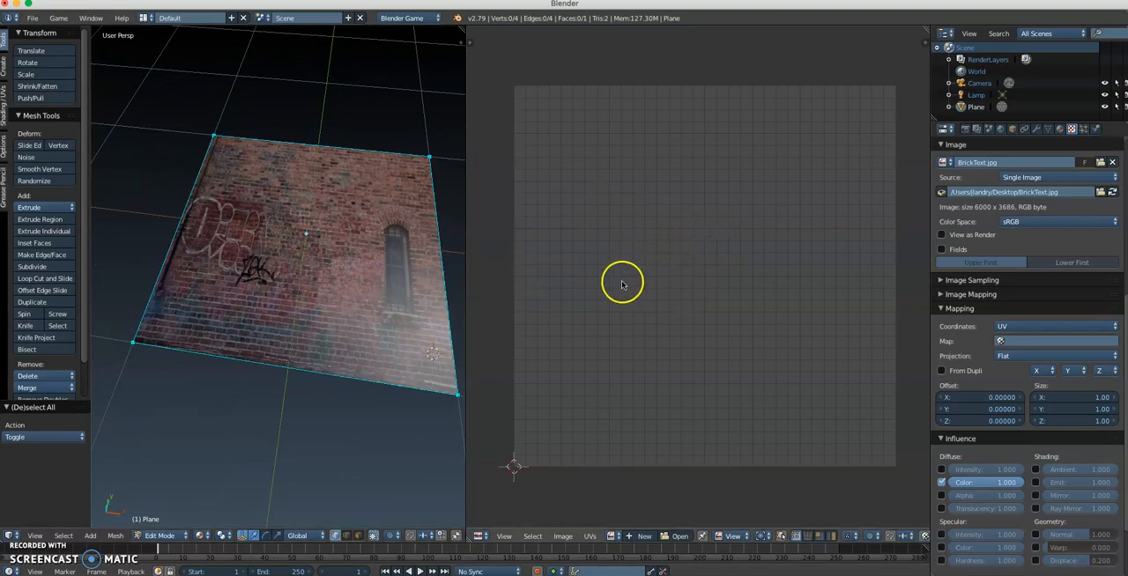
pyautogui.moveTo(295, 273); pyautogui.dragTo(304, 251, button='middle')
pyautogui.press('a')
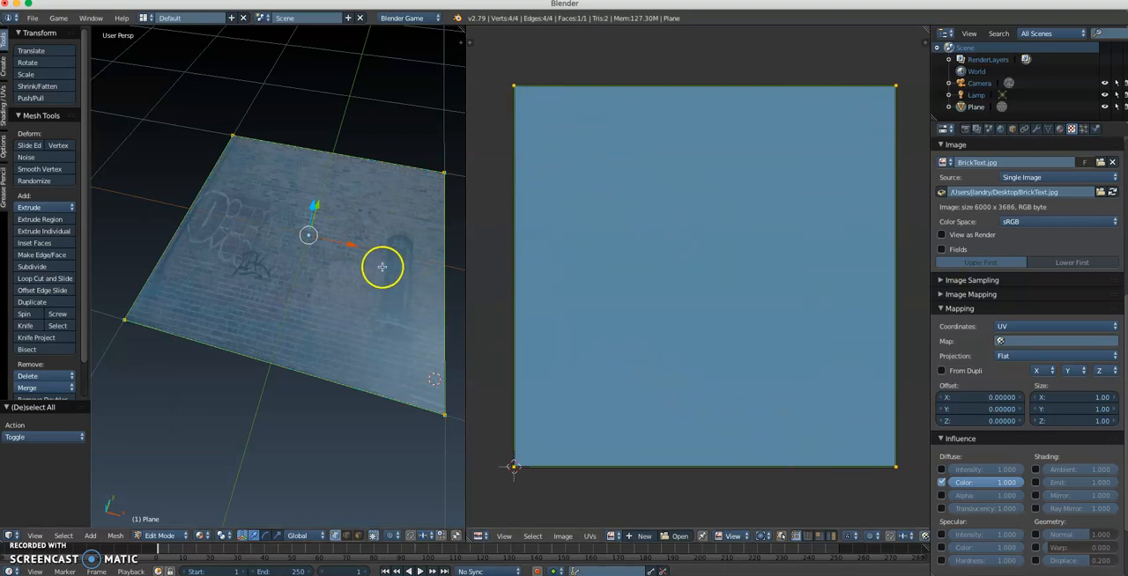
pyautogui.press('Tab')
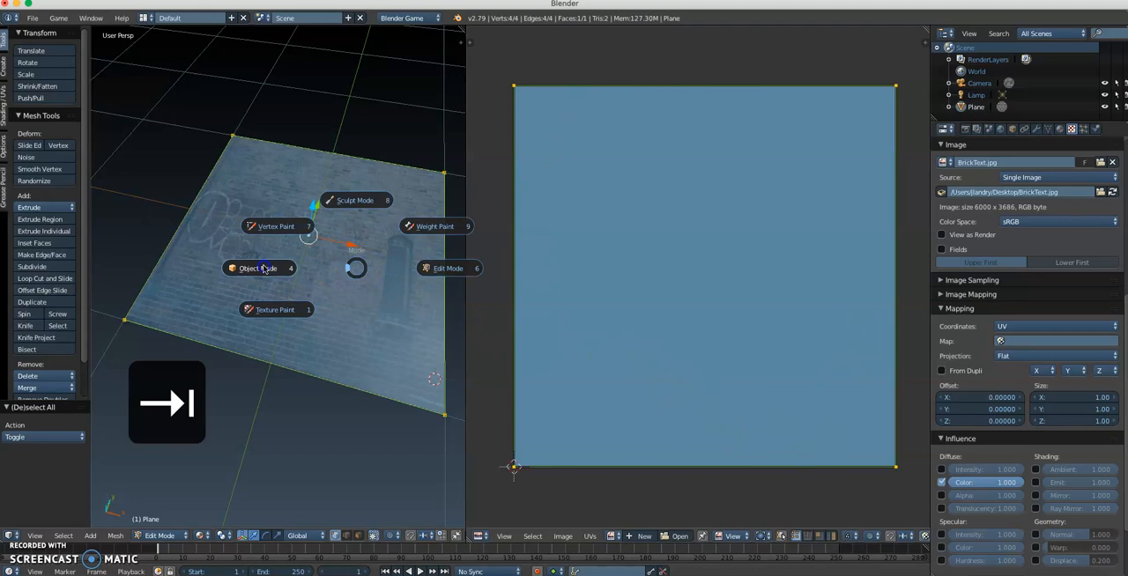
pyautogui.click(286, 268)
pyautogui.moveTo(301, 287); pyautogui.dragTo(337, 324, button='middle')
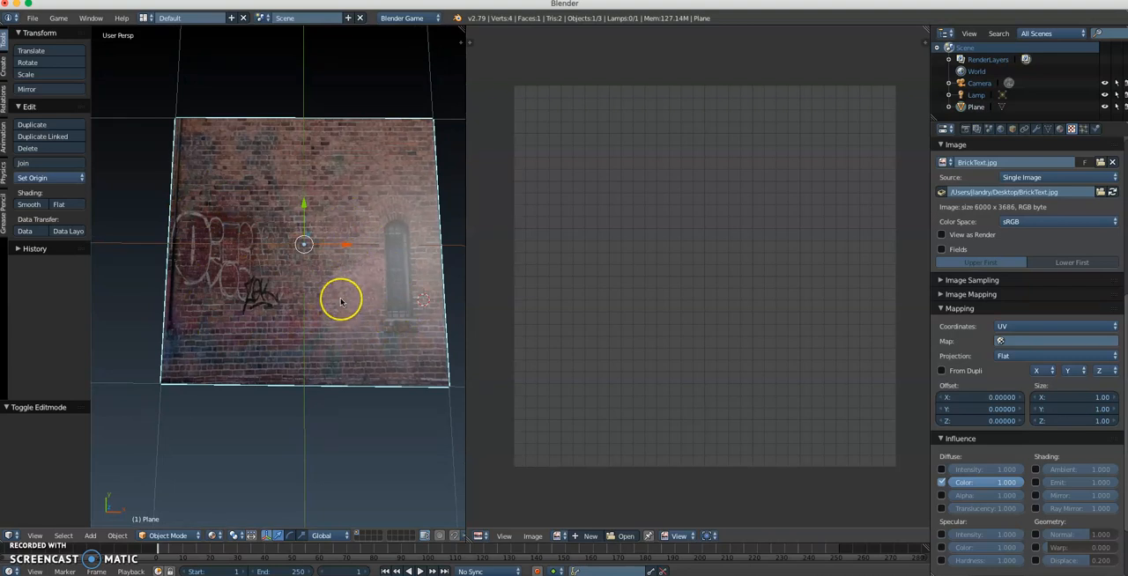
pyautogui.press('Tab')
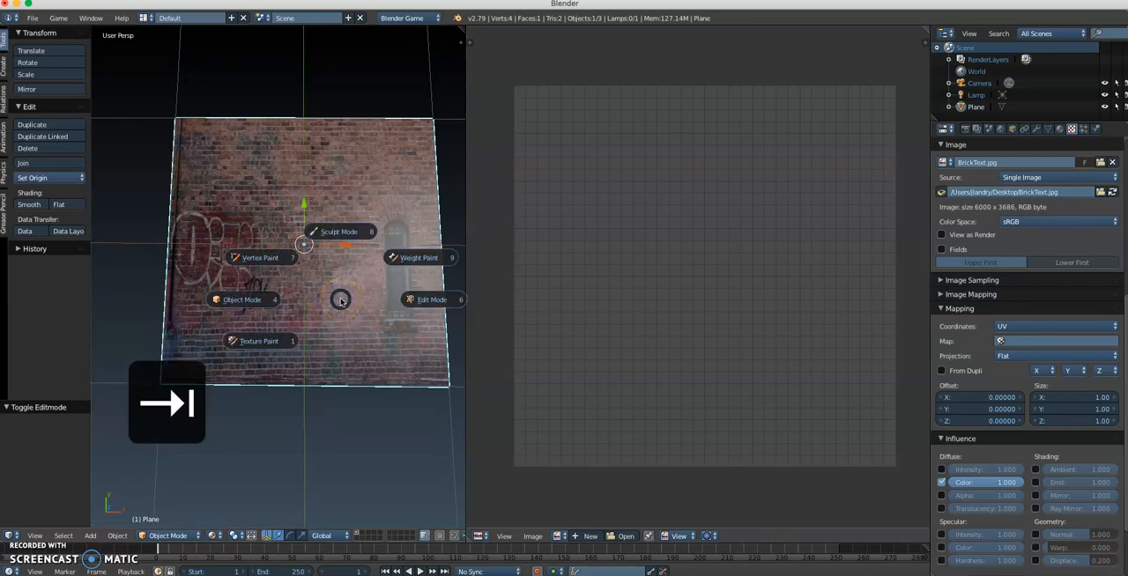
pyautogui.click(427, 302)
# Step: View the plane from the top in orthographic view and display BrickText.jpg behind its UVs in the UV/Image Editor
pyautogui.scroll(-2, 373, 323)
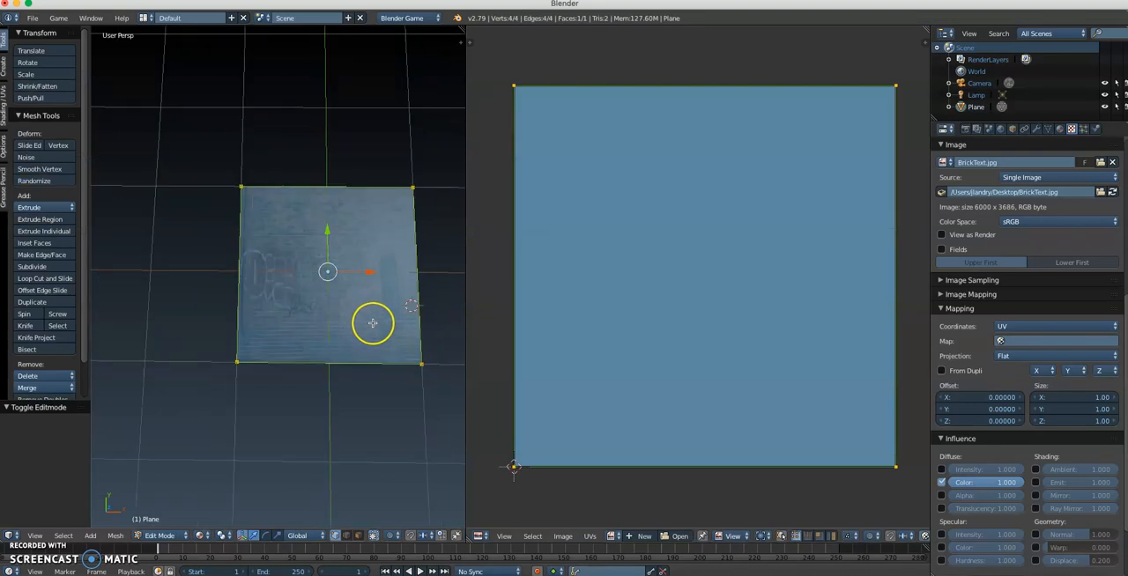
pyautogui.press('KP_7')
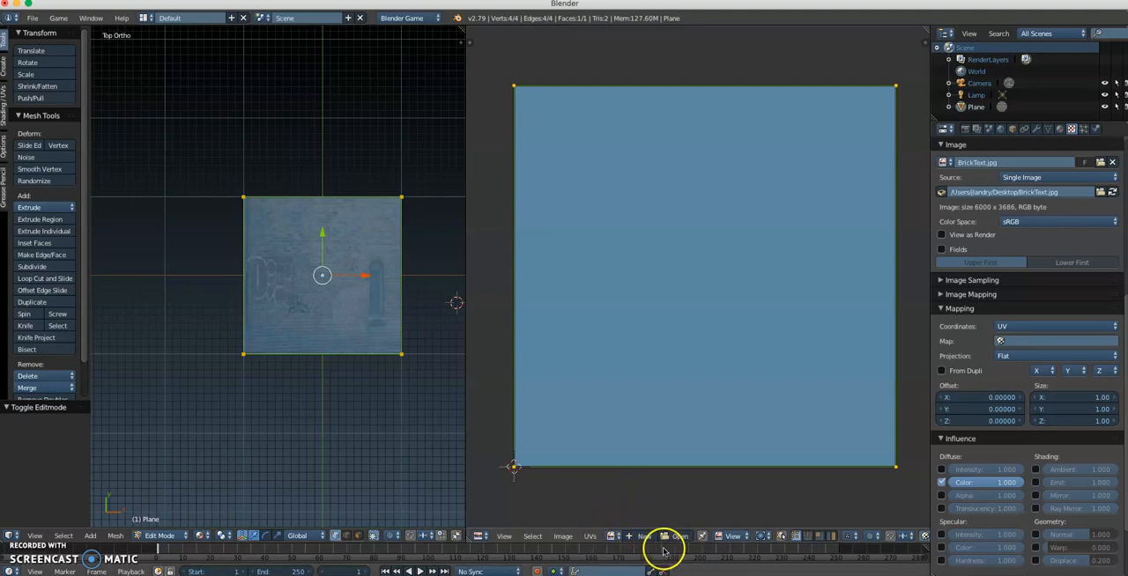
pyautogui.click(611, 537)
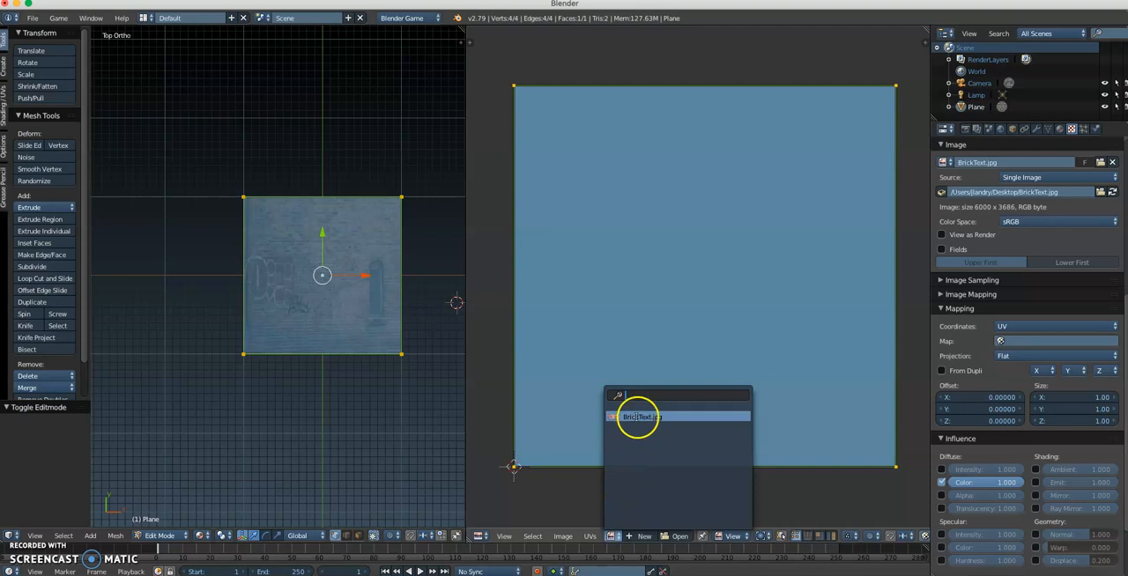
pyautogui.click(637, 416)
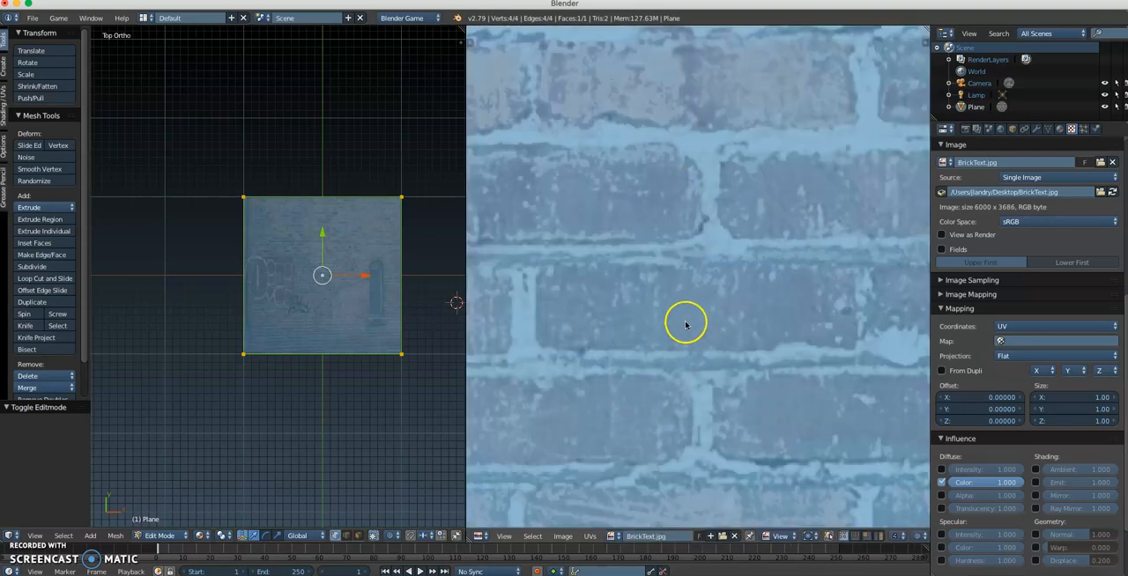
pyautogui.scroll(-10, 674, 309)
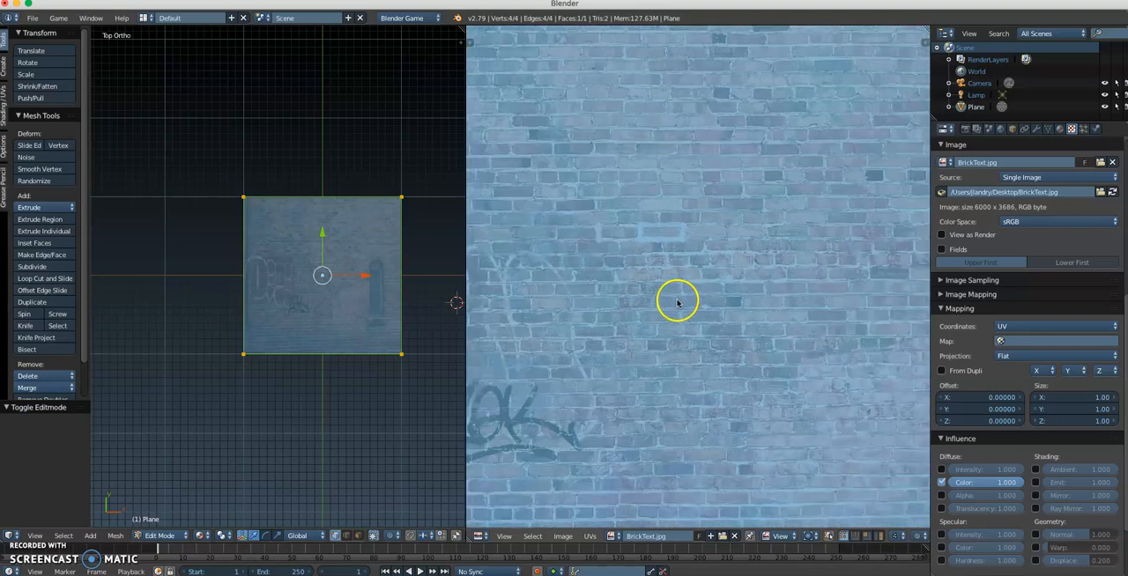
pyautogui.scroll(-3, 677, 303)
pyautogui.scroll(1, 679, 303)
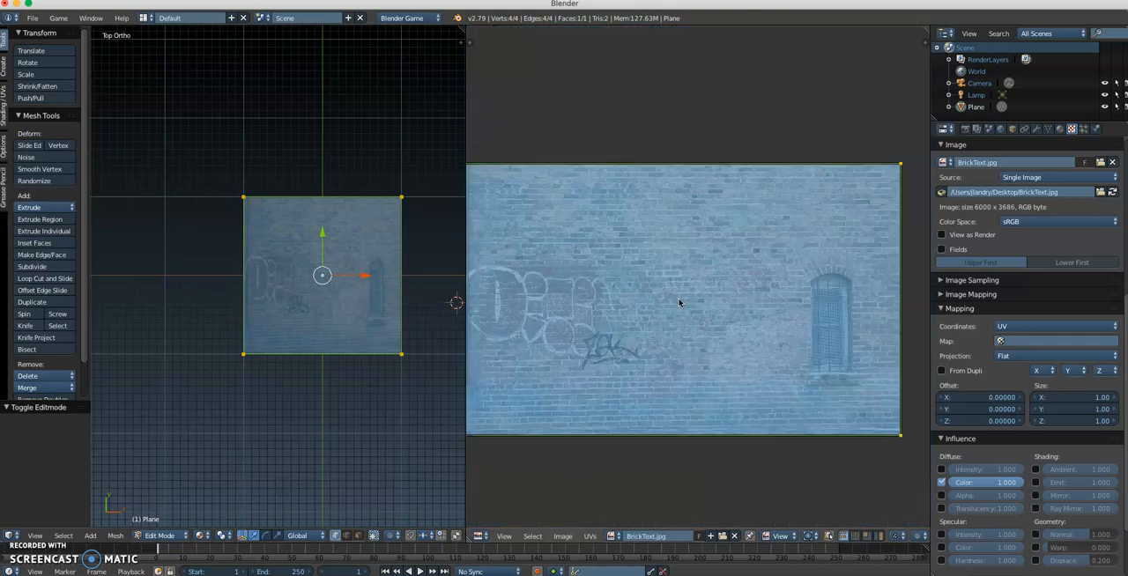
pyautogui.moveTo(678, 301); pyautogui.dragTo(701, 289, button='middle')
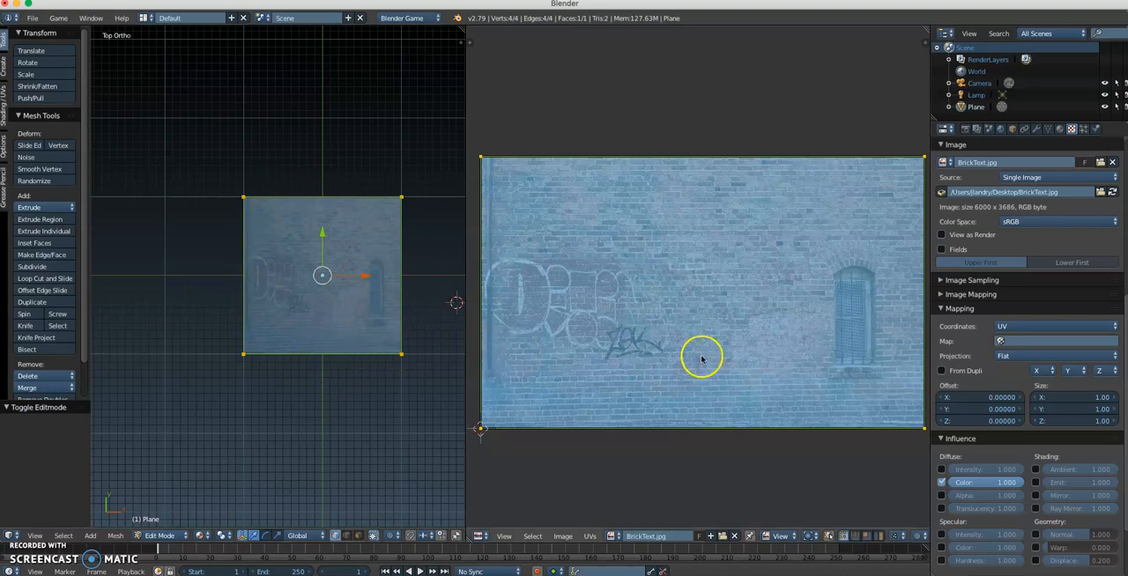
pyautogui.scroll(3, 382, 312)
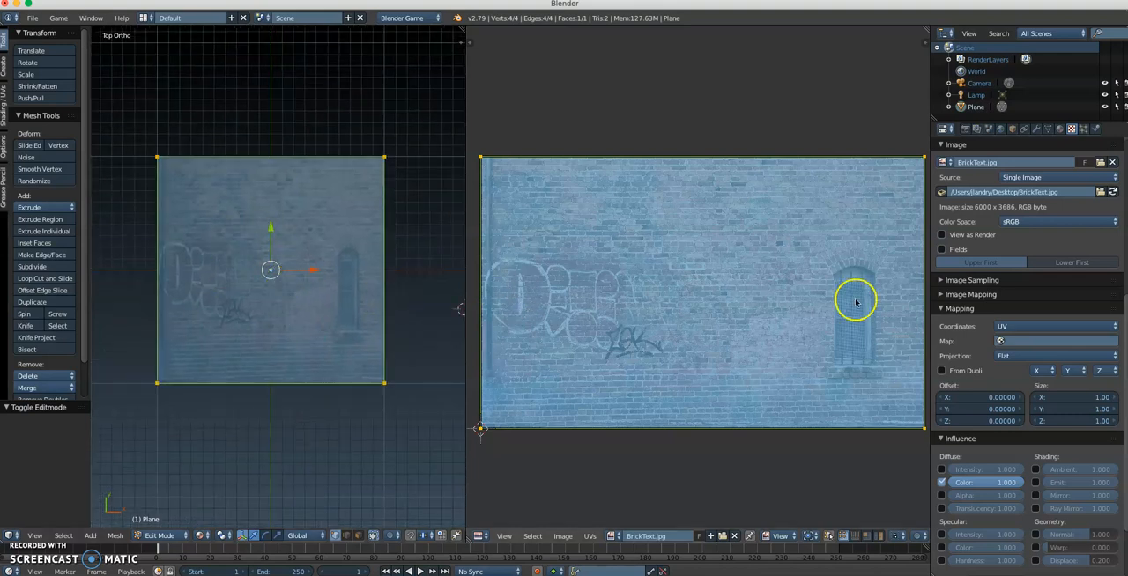
# Step: Move the upper-right UV vertex inward along the brick image's top edge to just before the window
pyautogui.rightClick(924, 159)
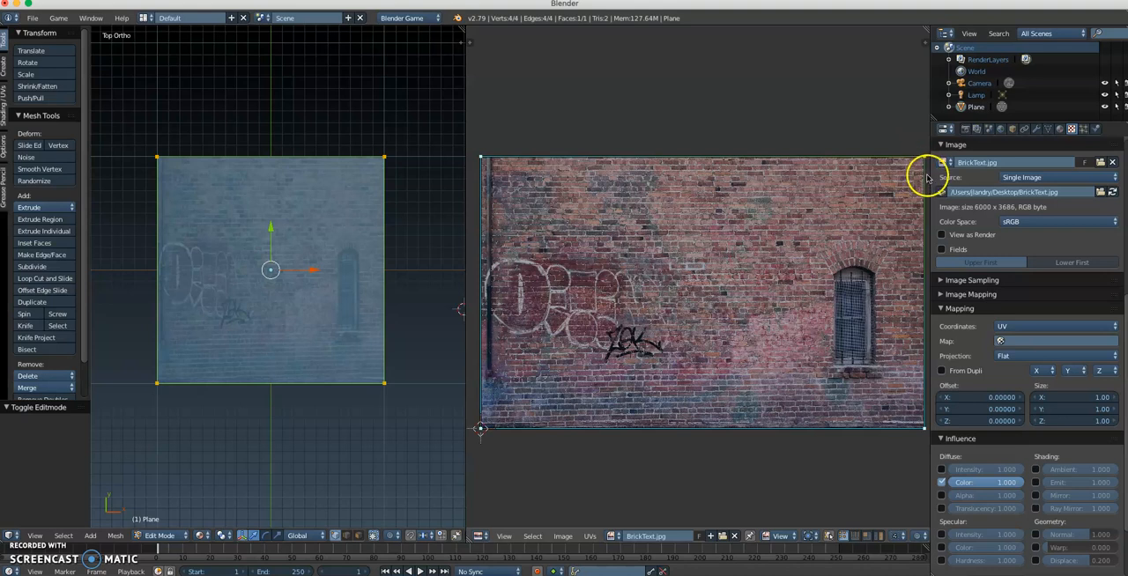
pyautogui.press('g')
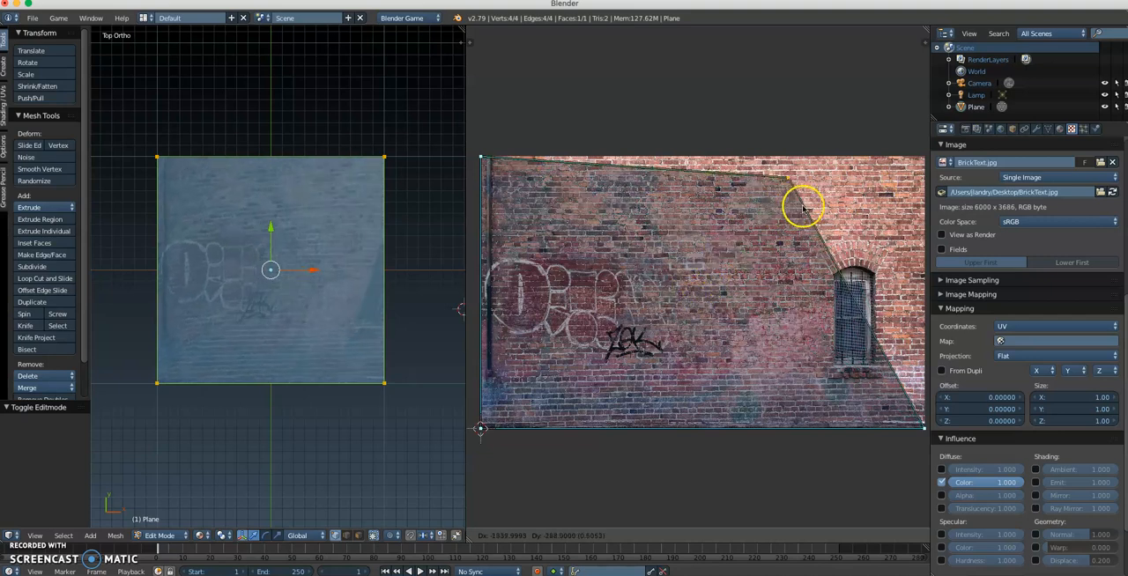
pyautogui.click(841, 198)
pyautogui.moveTo(322, 317); pyautogui.dragTo(301, 298, button='middle')
pyautogui.press('g')
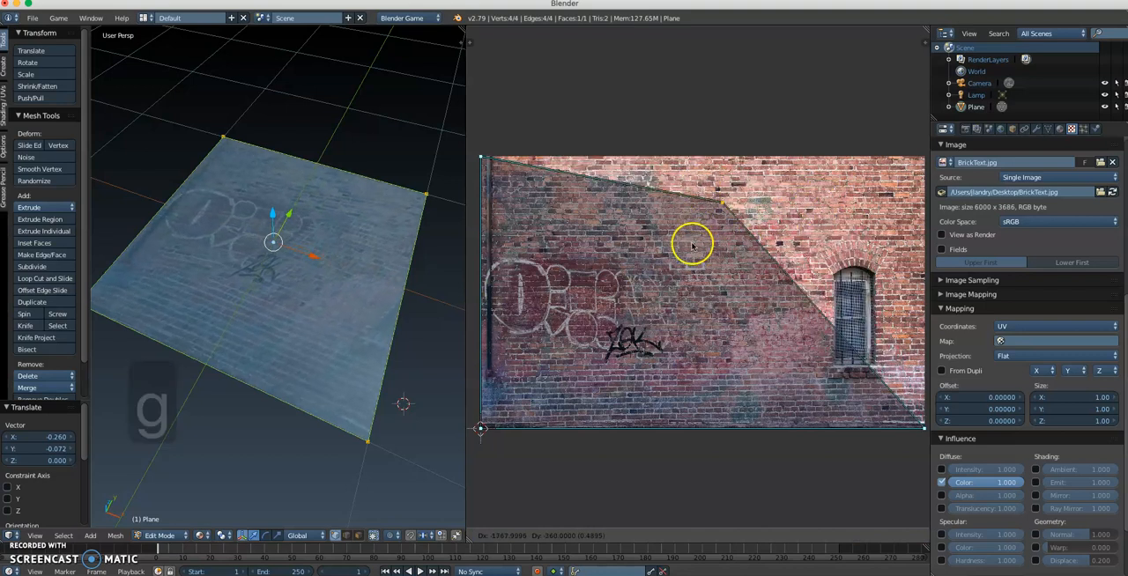
pyautogui.click(805, 181)
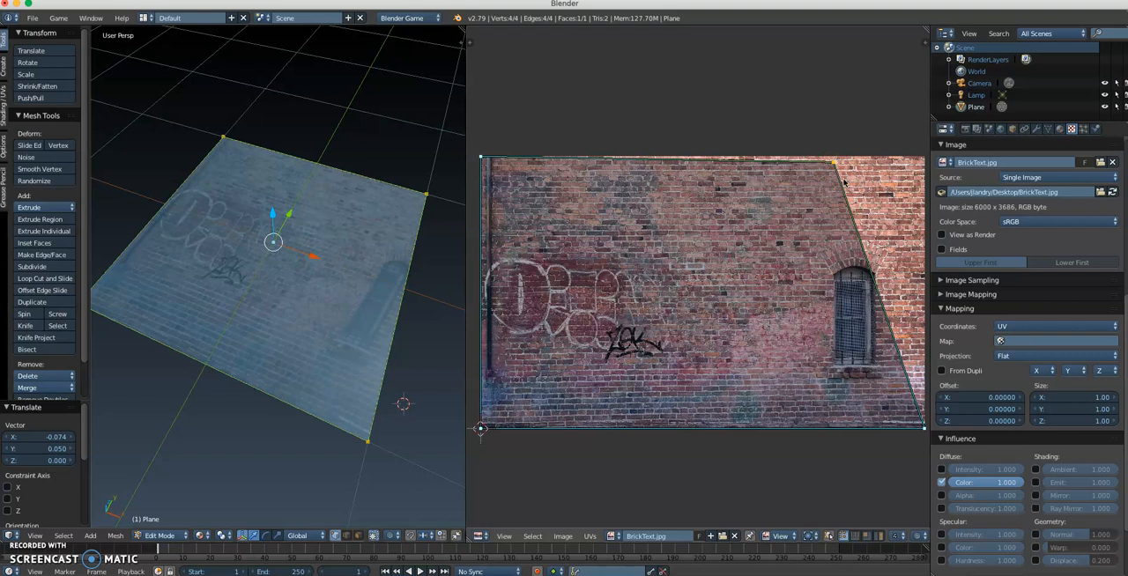
pyautogui.press('g')
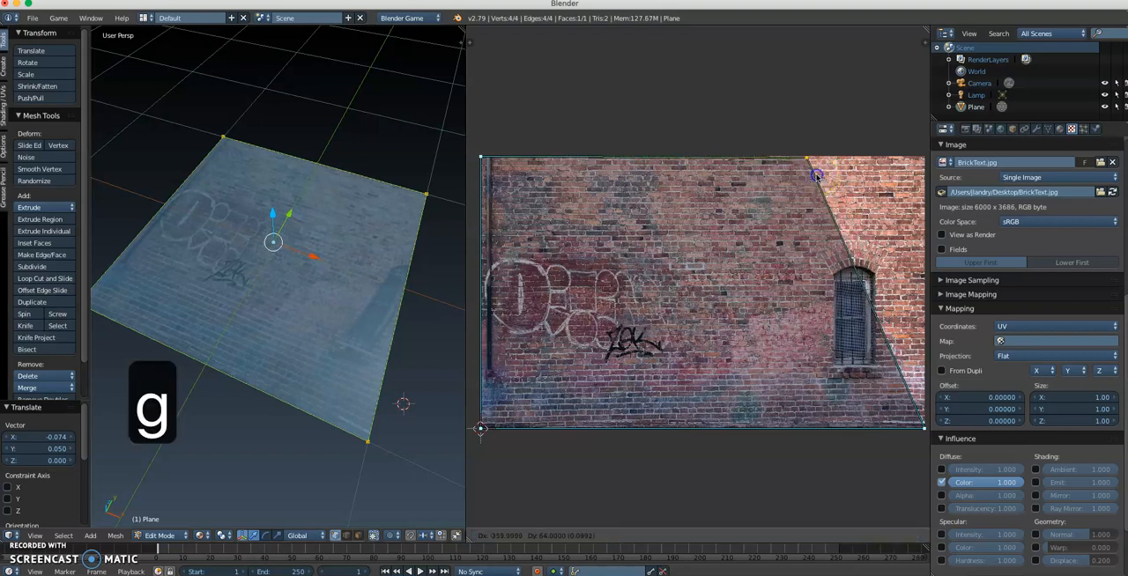
pyautogui.click(817, 177)
# Step: Move the lower-right UV vertex inward beneath the upper one, and check the texture on the plane with its geometry deselected
pyautogui.press('g')
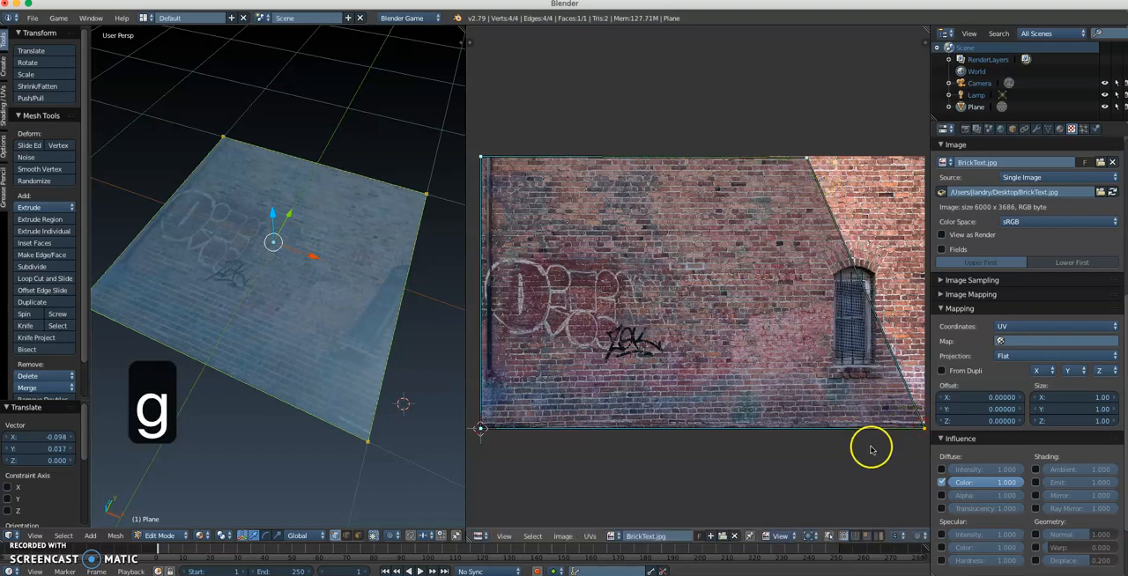
pyautogui.click(780, 447)
pyautogui.moveTo(242, 322); pyautogui.dragTo(207, 264, button='middle')
pyautogui.press('a')
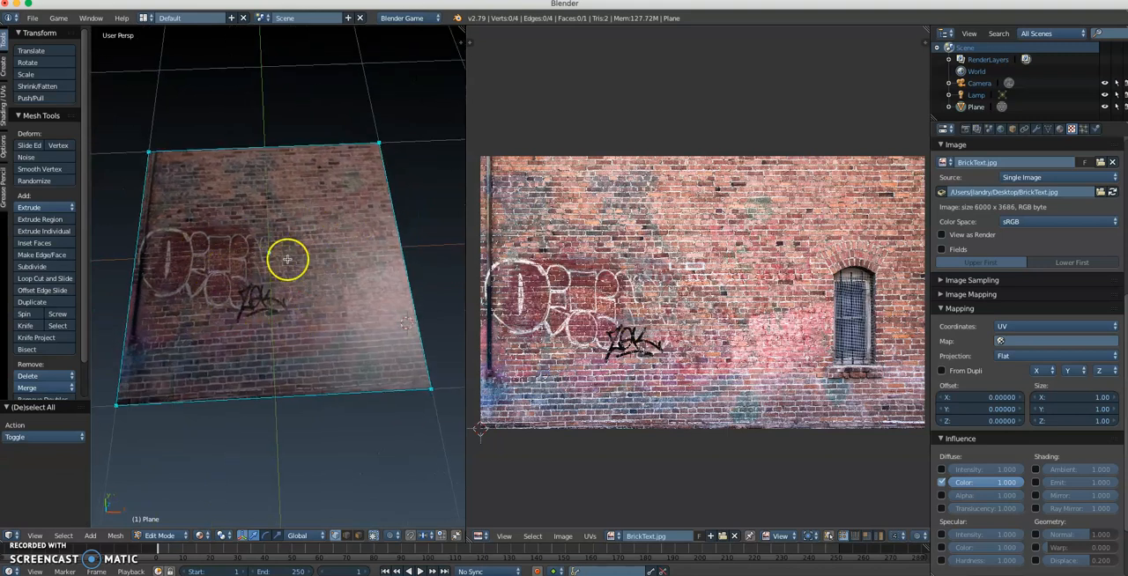
pyautogui.moveTo(312, 307); pyautogui.dragTo(289, 299, button='middle')
pyautogui.moveTo(405, 337); pyautogui.dragTo(404, 368, button='middle')
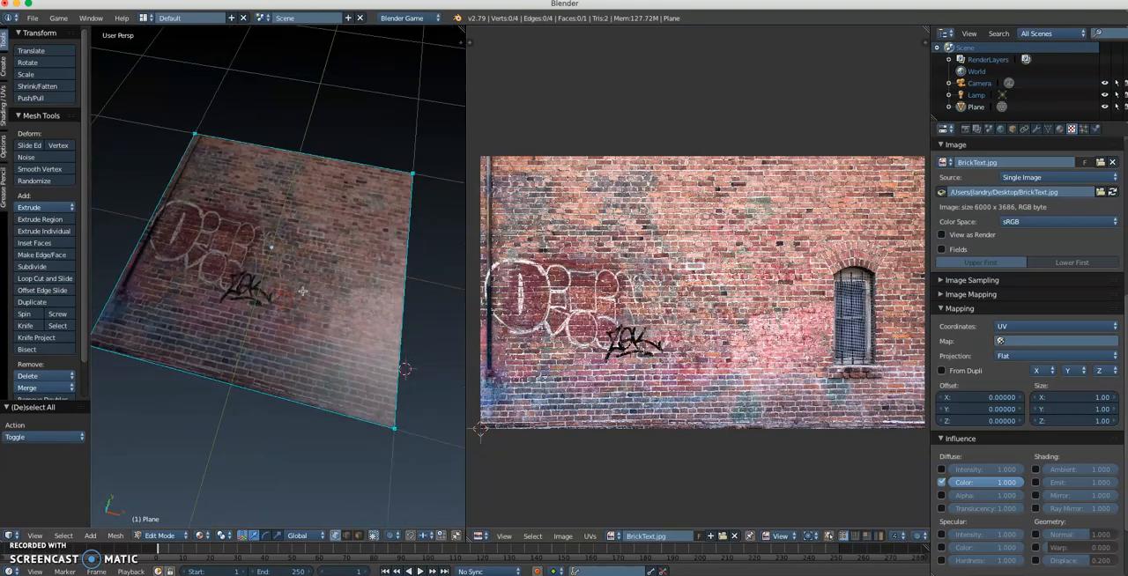
# Step: Move the right UV edge to about the middle of the brick image and check the stretched texture with the geometry deselected
pyautogui.press('a')
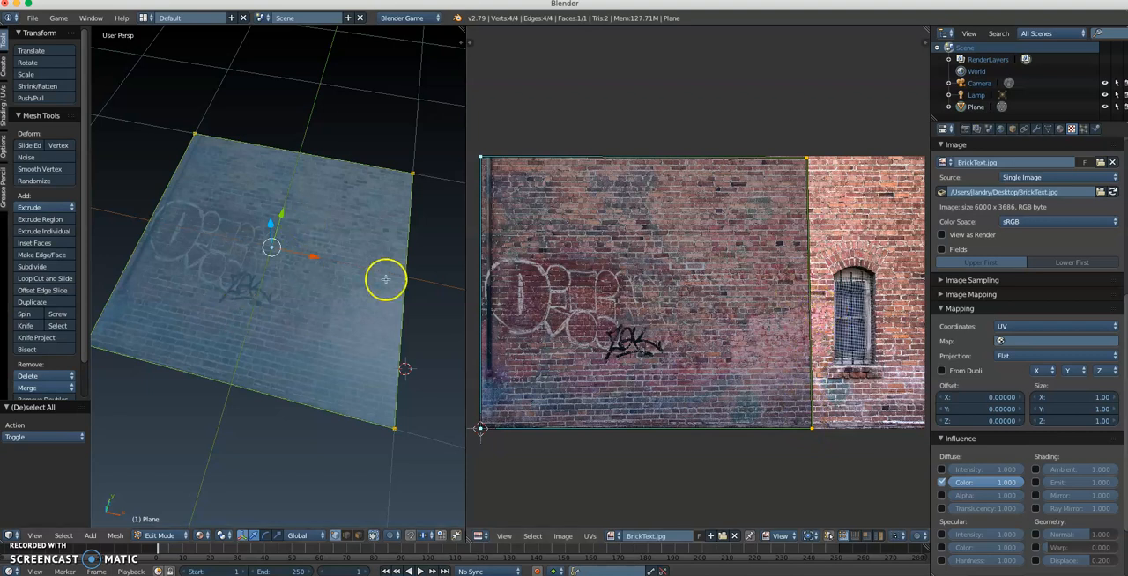
pyautogui.press('g')
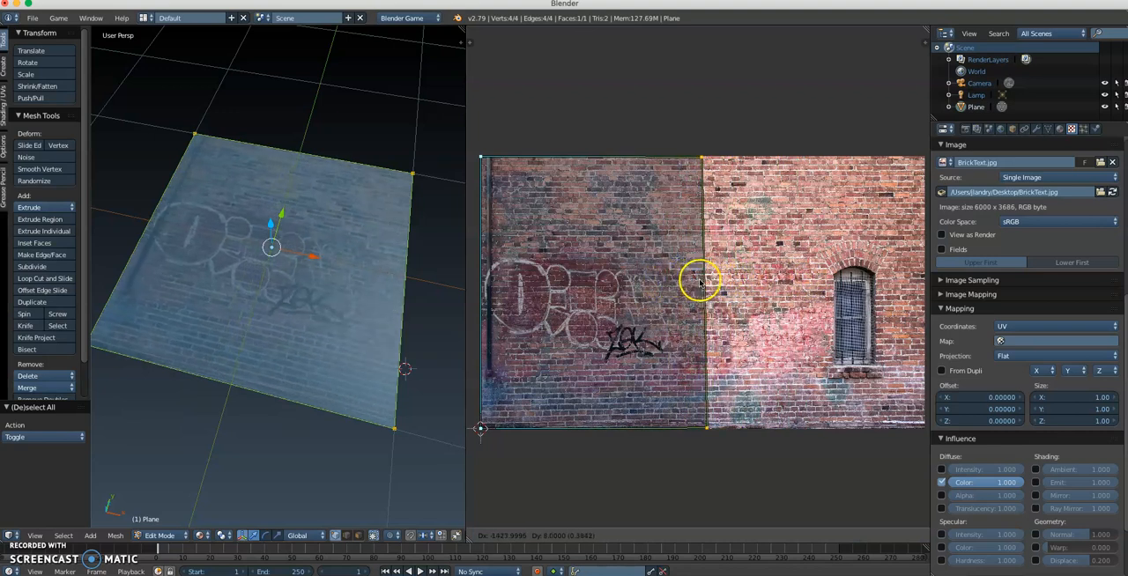
pyautogui.click(699, 282)
pyautogui.press('a')
pyautogui.moveTo(294, 322)
pyautogui.mouseDown(button='middle')
pyautogui.moveTo(315, 349)
pyautogui.moveTo(313, 323)
pyautogui.mouseUp(button='middle')
pyautogui.scroll(2, 316, 349)
pyautogui.scroll(-1, 311, 345)
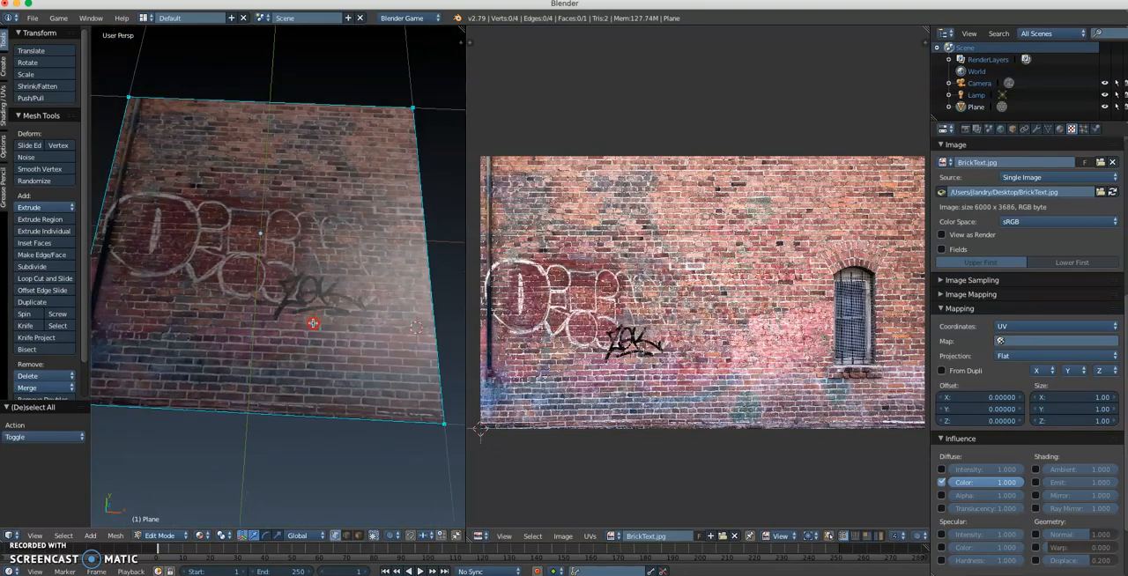
# Step: Widen the plane by moving its two right-hand vertices about 1.46 units along X in top orthographic view
pyautogui.press('a')
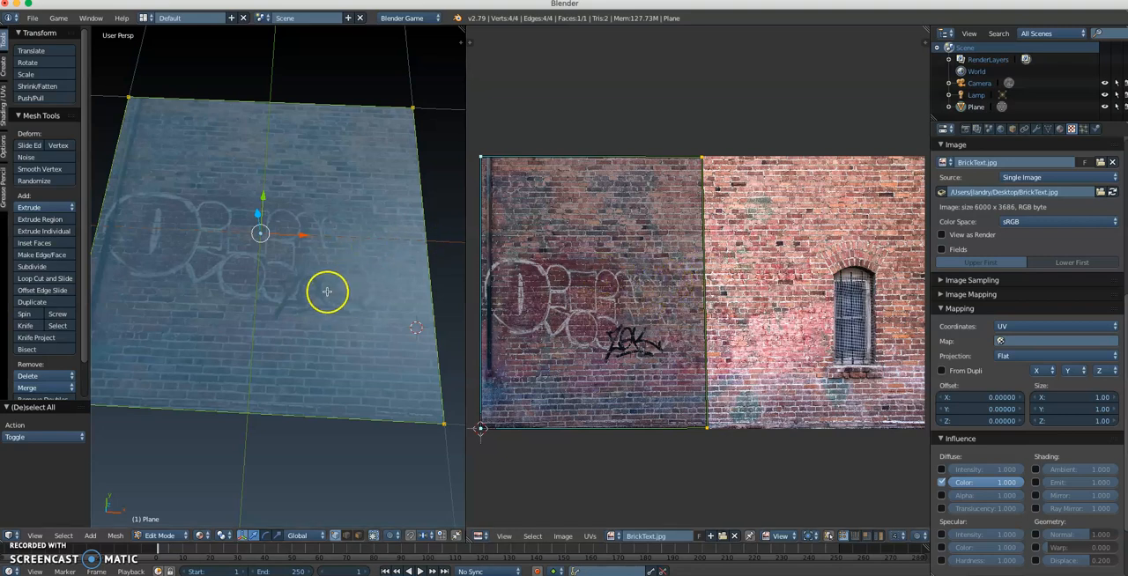
pyautogui.moveTo(327, 291); pyautogui.dragTo(314, 211, button='middle')
pyautogui.scroll(-1, 283, 285)
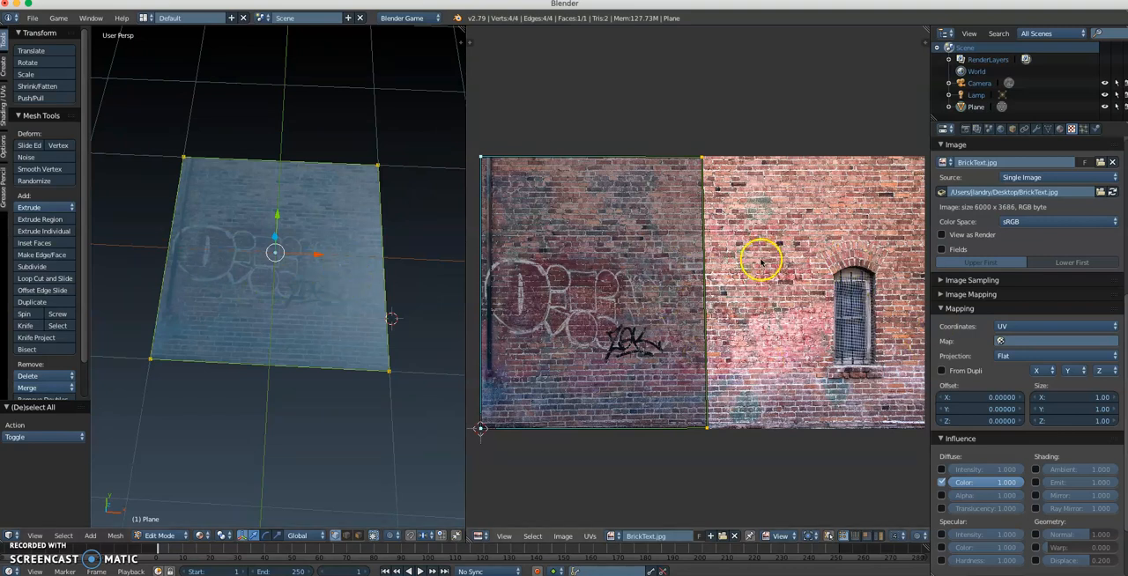
pyautogui.scroll(-1, 326, 291)
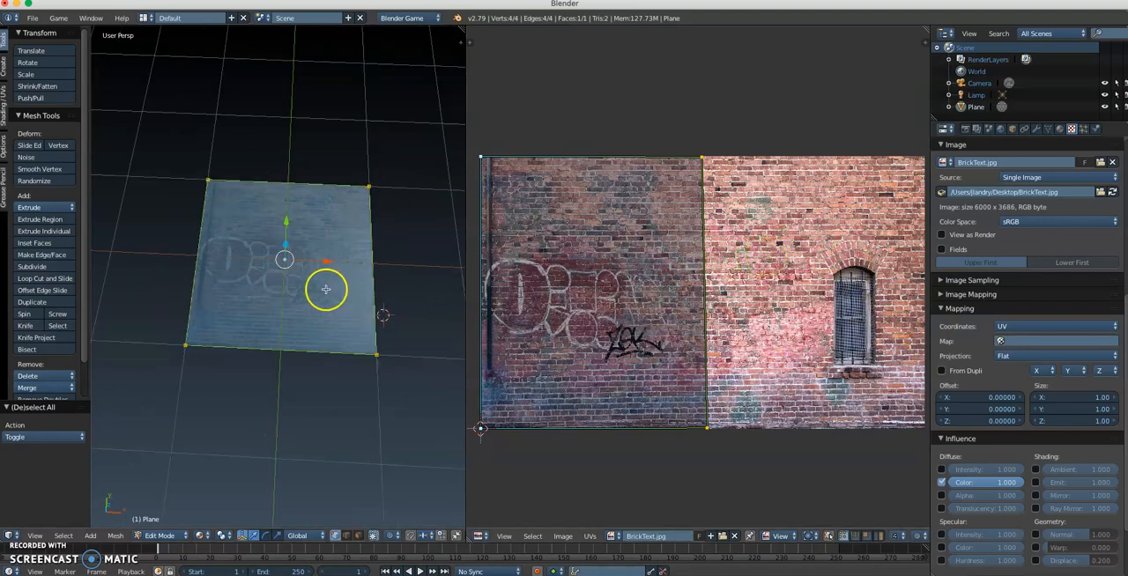
pyautogui.rightClick(373, 190)
pyautogui.keyDown('shift'); pyautogui.rightClick(378, 357); pyautogui.keyUp('shift')
pyautogui.keyDown('shift'); pyautogui.moveTo(397, 385); pyautogui.dragTo(345, 361, button='middle'); pyautogui.keyUp('shift')
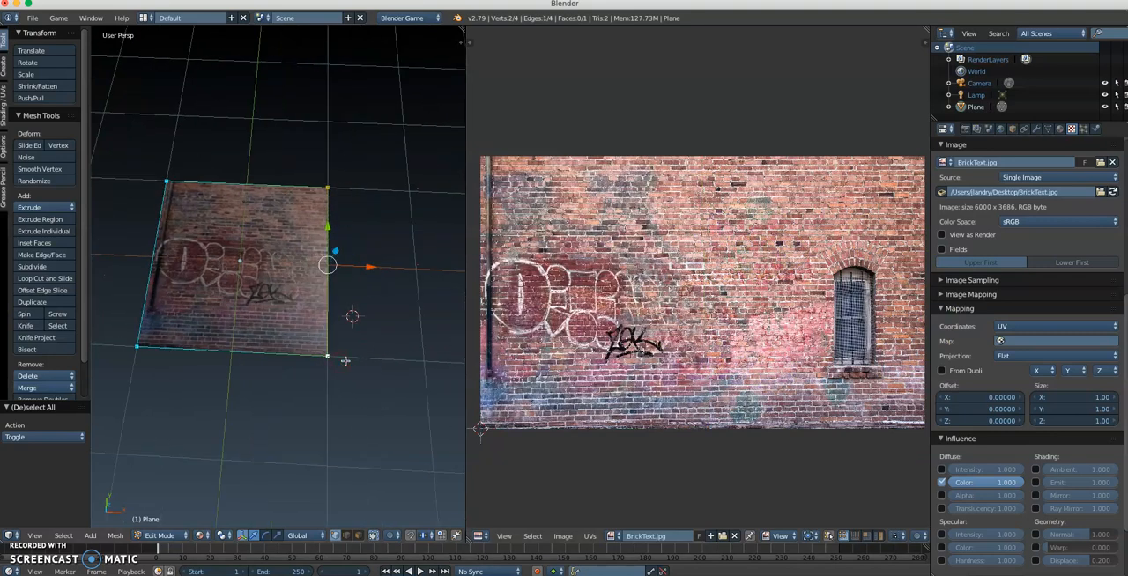
pyautogui.press('KP_7')
pyautogui.scroll(-1, 361, 380)
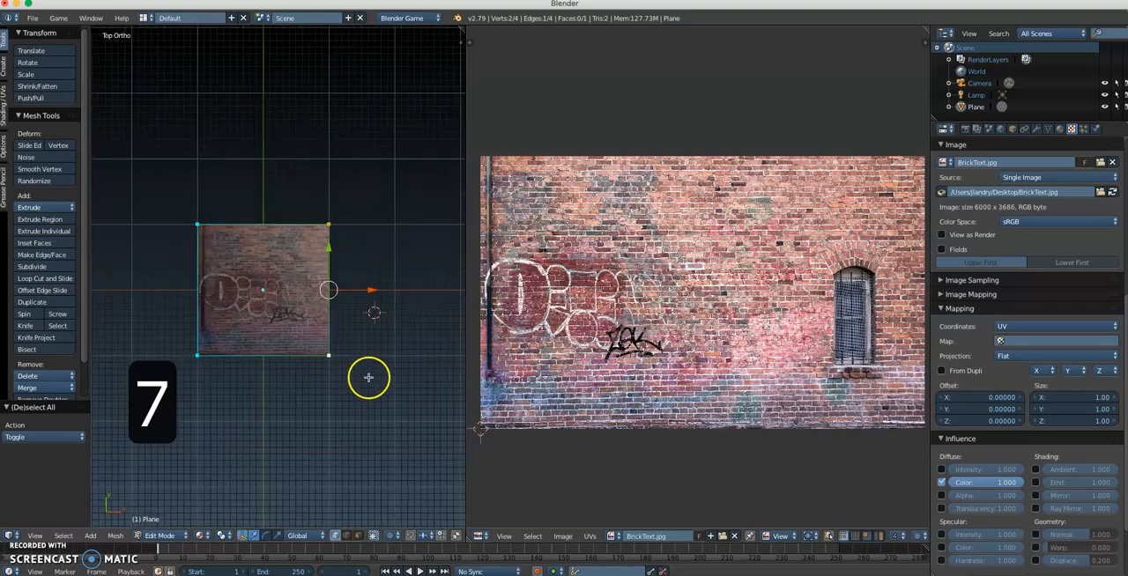
pyautogui.keyDown('shift'); pyautogui.moveTo(370, 377); pyautogui.dragTo(312, 377, button='middle'); pyautogui.keyUp('shift')
pyautogui.moveTo(309, 288); pyautogui.dragTo(404, 289)
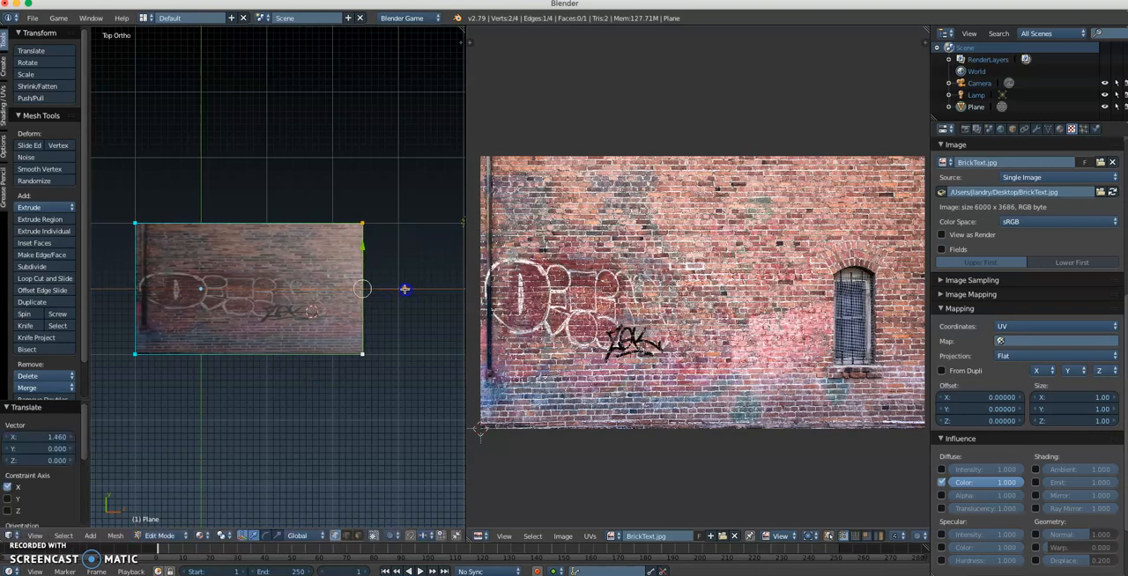
pyautogui.scroll(1, 328, 332)
pyautogui.keyDown('shift'); pyautogui.moveTo(265, 327); pyautogui.dragTo(308, 323, button='middle'); pyautogui.keyUp('shift')
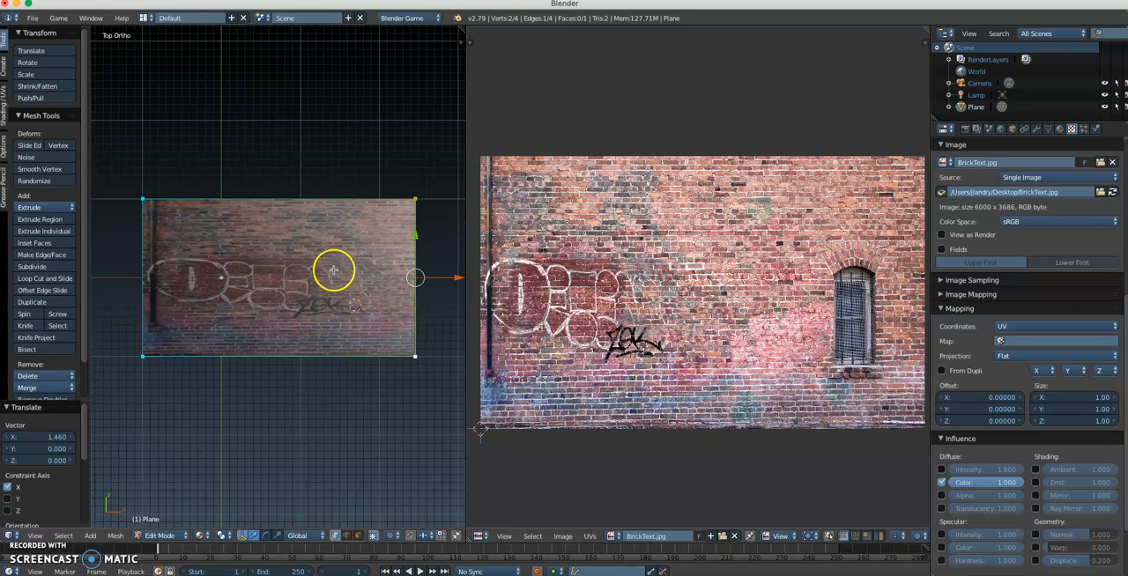
# Step: Move the right UV edge out to the brick image's right border, then deselect the plane's geometry to check the texture
pyautogui.press('a')
pyautogui.press('a')
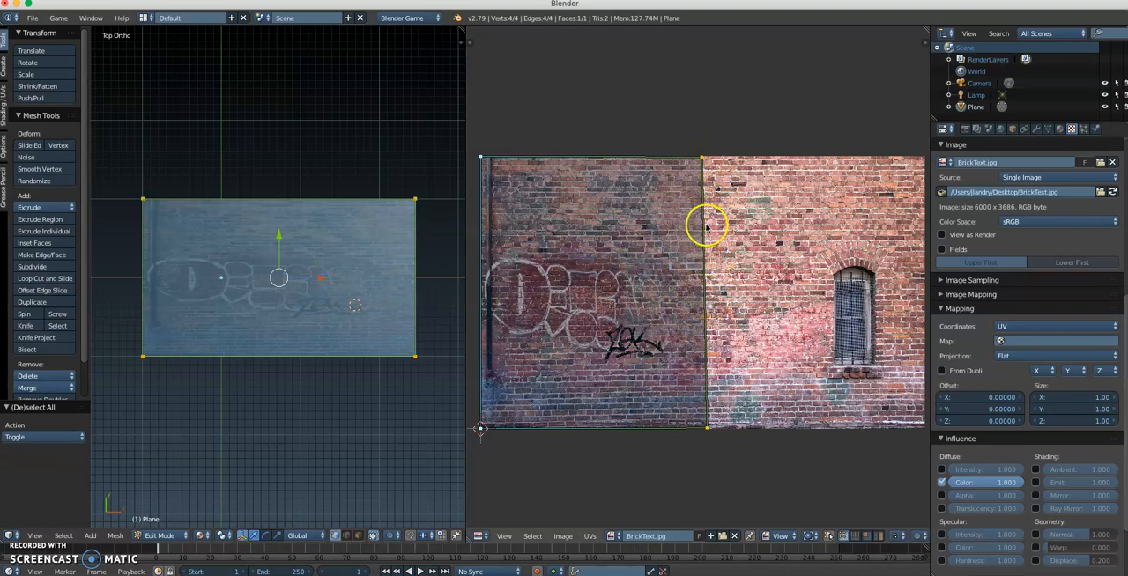
pyautogui.press('g')
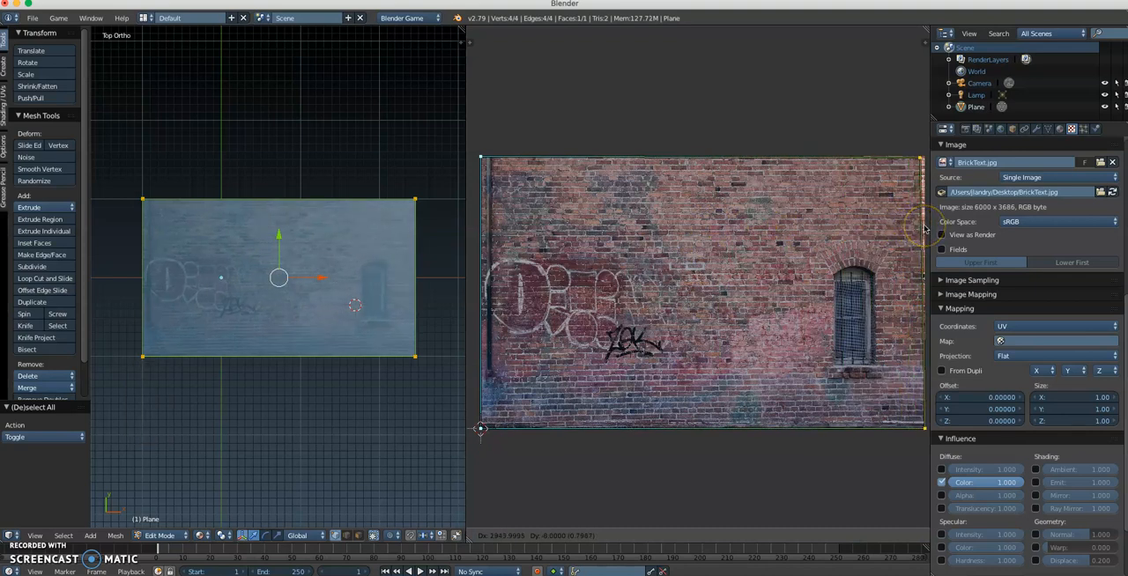
pyautogui.click(923, 227)
pyautogui.press('g')
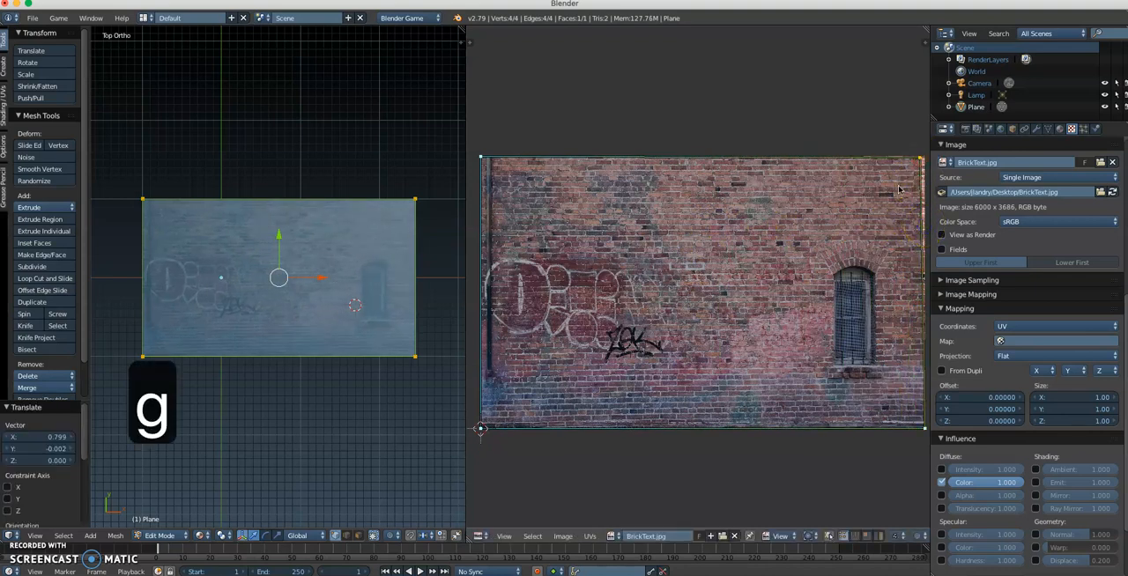
pyautogui.click(441, 295)
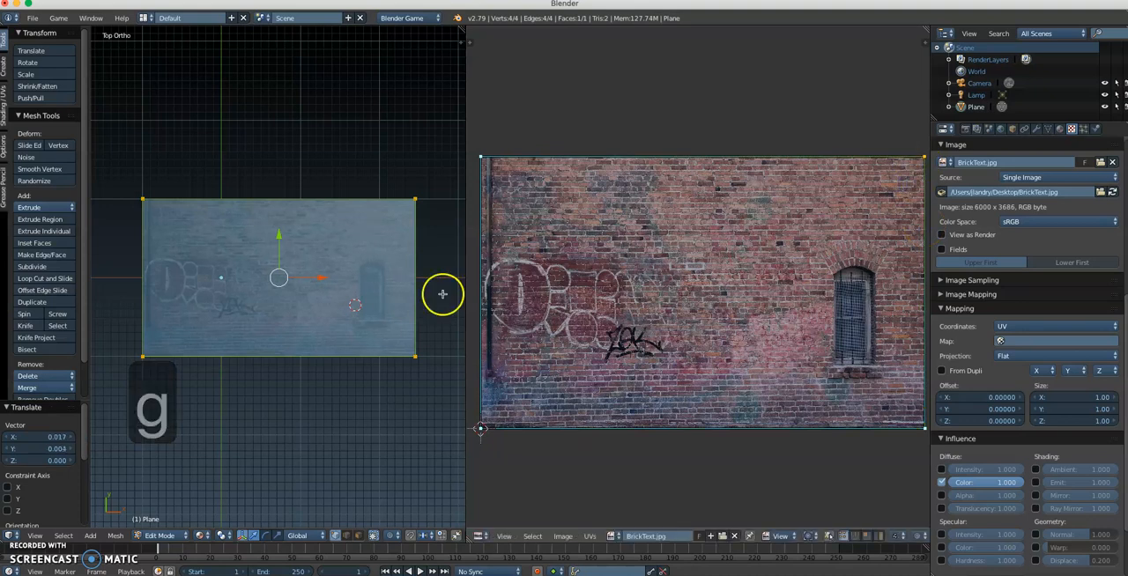
pyautogui.press('a')
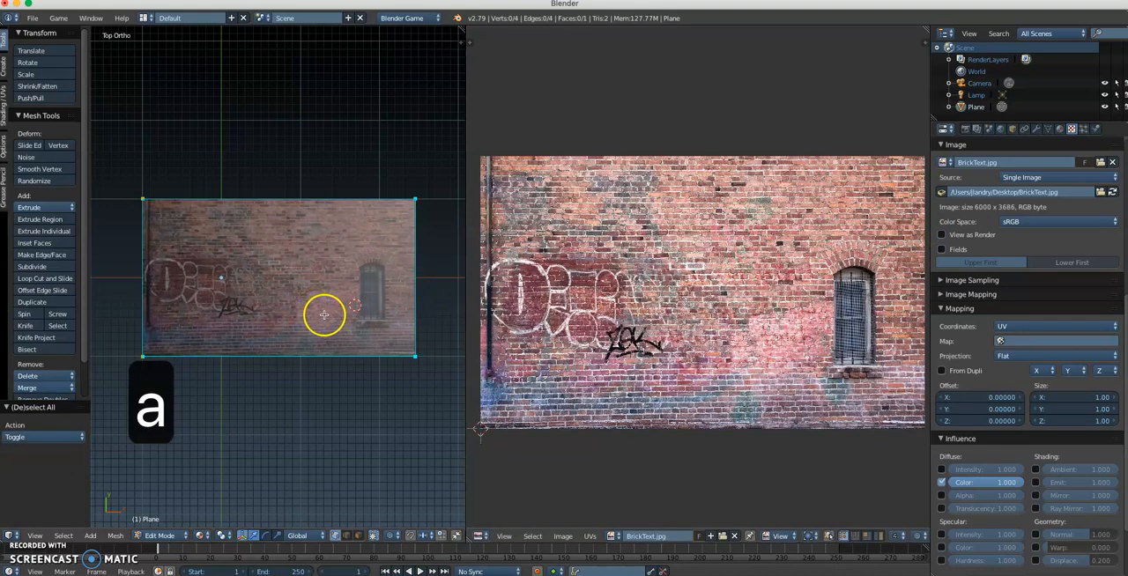
pyautogui.moveTo(316, 311); pyautogui.dragTo(316, 302, button='middle')
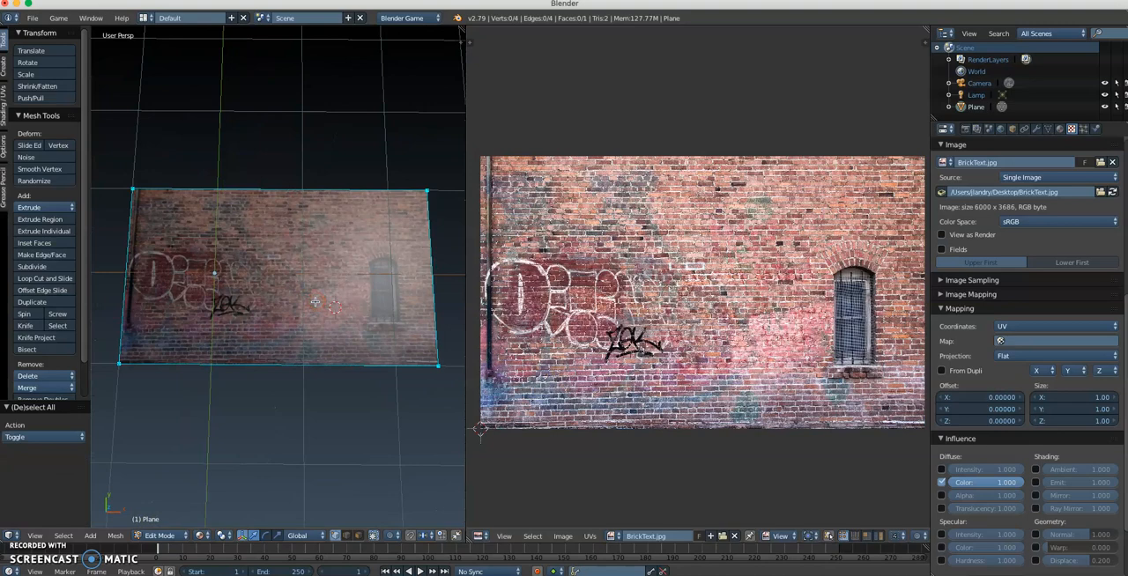
# Step: Return to Object Mode and rotate the plane 90° about the X axis to stand it upright
pyautogui.press('Tab')
pyautogui.click(216, 302)
pyautogui.moveTo(336, 344); pyautogui.dragTo(284, 283, button='middle')
pyautogui.moveTo(304, 319); pyautogui.dragTo(347, 209, button='middle')
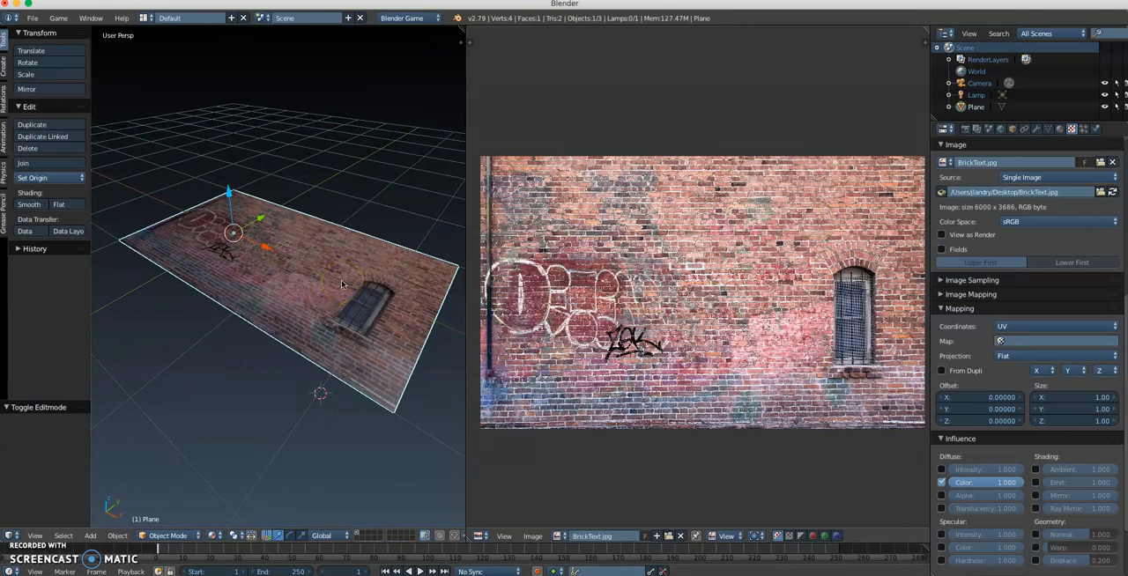
pyautogui.press('r')
pyautogui.press('x')
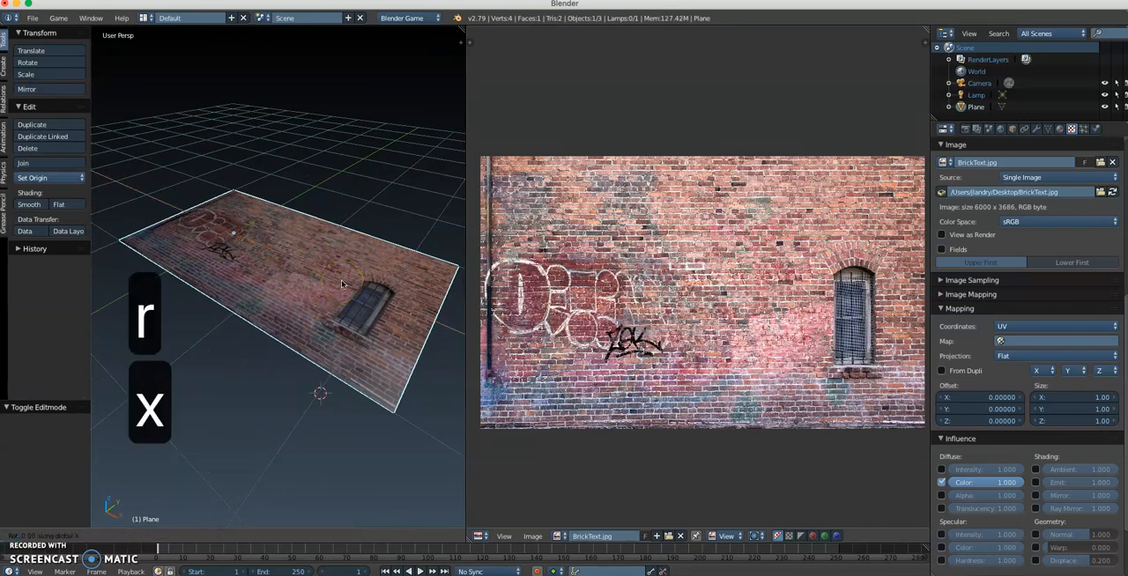
pyautogui.press('9')
pyautogui.press('0')
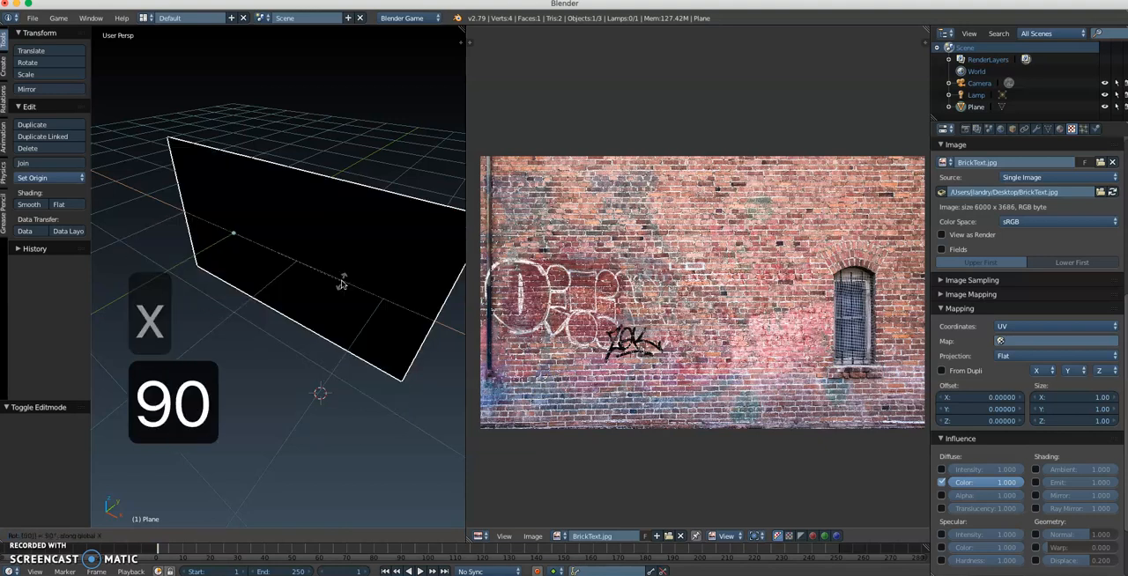
pyautogui.click(286, 310)
# Step: Lower the lamp close to the wall and move it about 2.35 units along negative Y to light the brick side
pyautogui.moveTo(286, 310); pyautogui.dragTo(184, 311, button='middle')
pyautogui.scroll(-2, 283, 327)
pyautogui.moveTo(283, 326); pyautogui.dragTo(374, 342, button='middle')
pyautogui.scroll(-2, 373, 342)
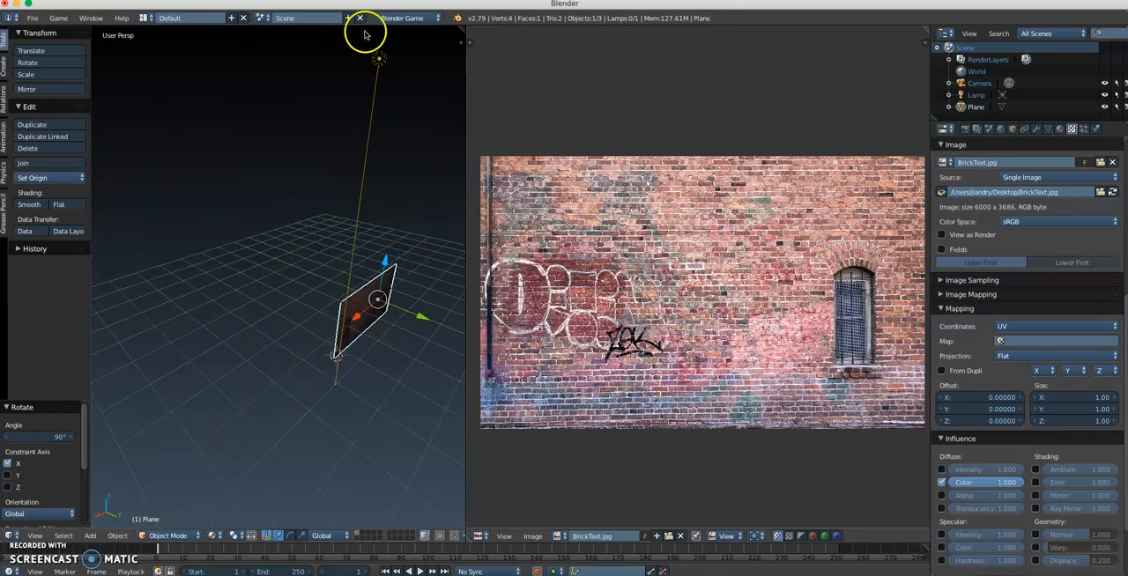
pyautogui.rightClick(379, 56)
pyautogui.moveTo(383, 34); pyautogui.dragTo(449, 303)
pyautogui.moveTo(411, 311)
pyautogui.mouseDown(button='middle')
pyautogui.moveTo(524, 310)
pyautogui.moveTo(412, 309)
pyautogui.mouseUp(button='middle')
pyautogui.moveTo(447, 300); pyautogui.dragTo(432, 298)
pyautogui.moveTo(360, 284); pyautogui.dragTo(345, 281)
pyautogui.moveTo(338, 319); pyautogui.dragTo(456, 294, button='middle')
# Step: Select the brick wall plane and raise it about 1 unit along Z
pyautogui.rightClick(287, 287)
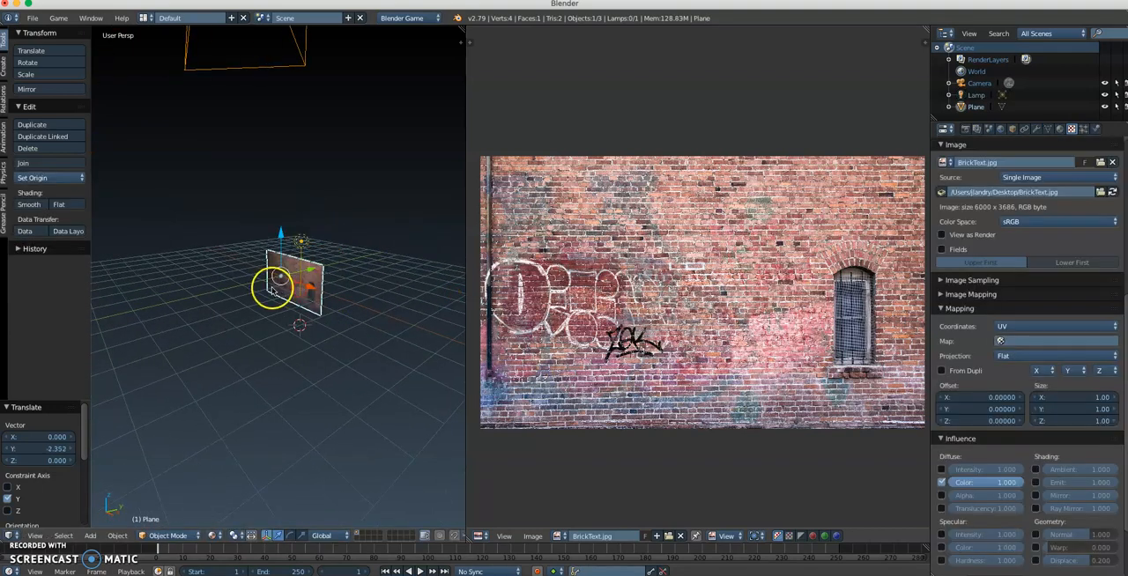
pyautogui.scroll(3, 273, 291)
pyautogui.scroll(2, 273, 290)
pyautogui.moveTo(271, 298); pyautogui.dragTo(322, 299, button='middle')
pyautogui.moveTo(304, 286)
pyautogui.mouseDown(button='middle')
pyautogui.moveTo(338, 284)
pyautogui.moveTo(311, 283)
pyautogui.mouseUp(button='middle')
pyautogui.moveTo(231, 231); pyautogui.dragTo(227, 135)
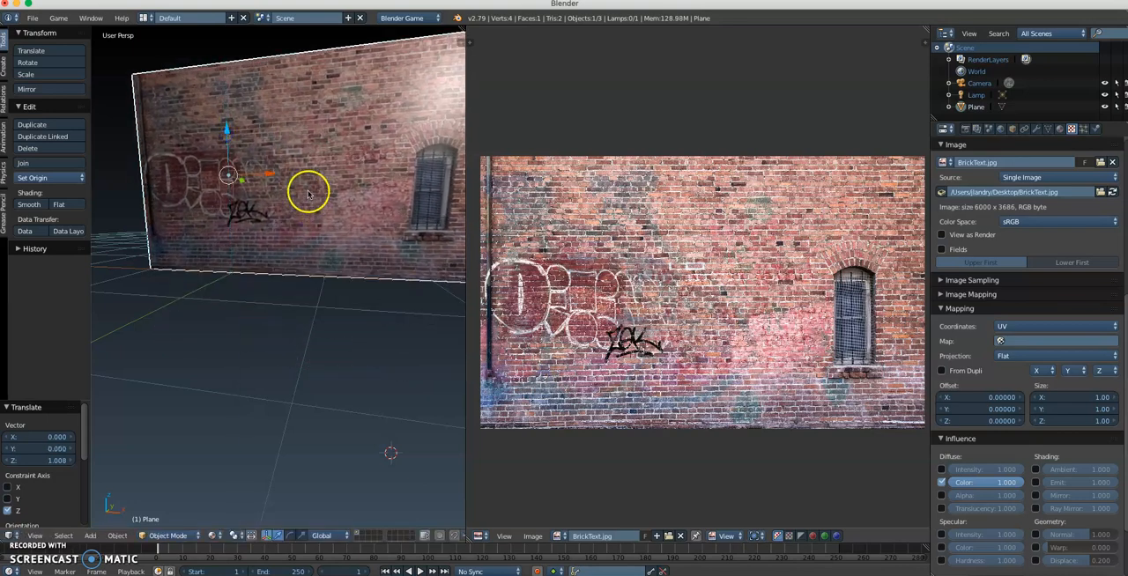
# Step: Set the BrickWall material's specular intensity to 0 to remove the shine from the wall
pyautogui.moveTo(308, 192); pyautogui.dragTo(352, 203, button='middle')
pyautogui.moveTo(282, 294); pyautogui.dragTo(359, 300, button='middle')
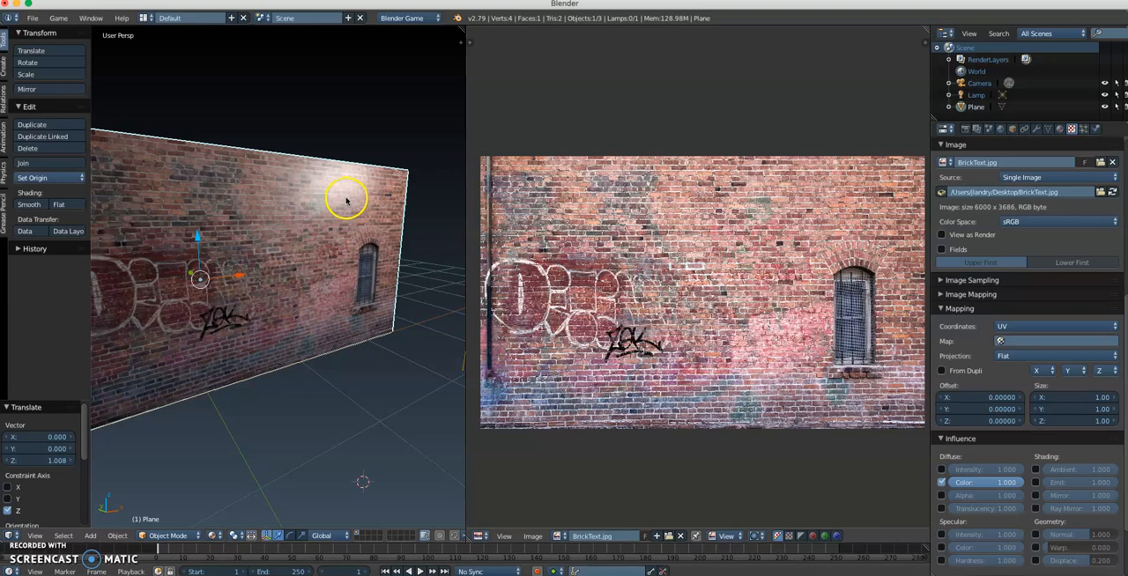
pyautogui.moveTo(364, 218); pyautogui.dragTo(334, 220, button='middle')
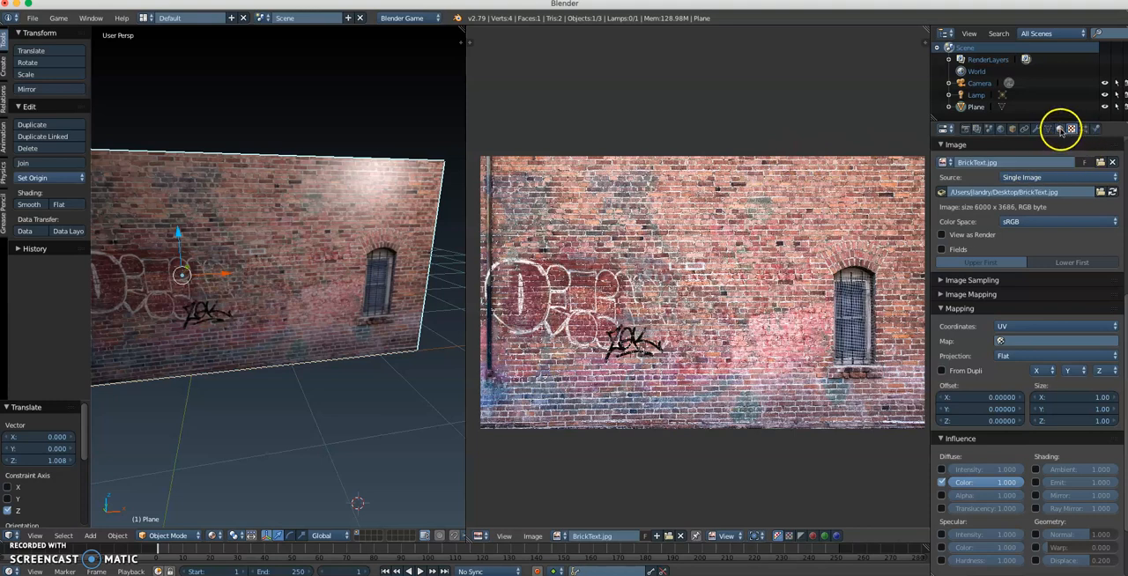
pyautogui.click(1060, 129)
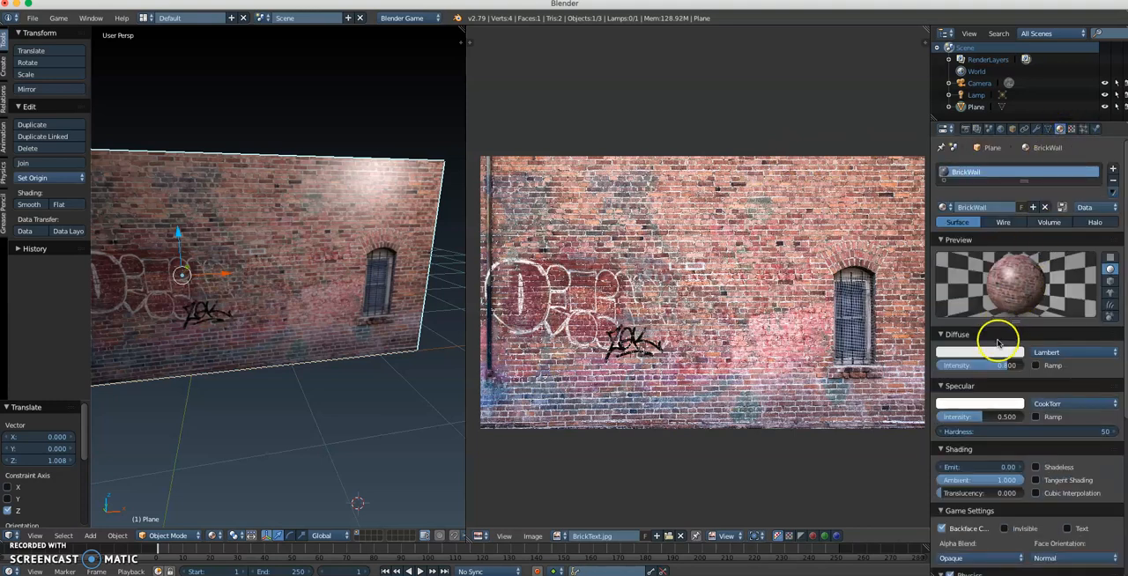
pyautogui.scroll(-2, 995, 348)
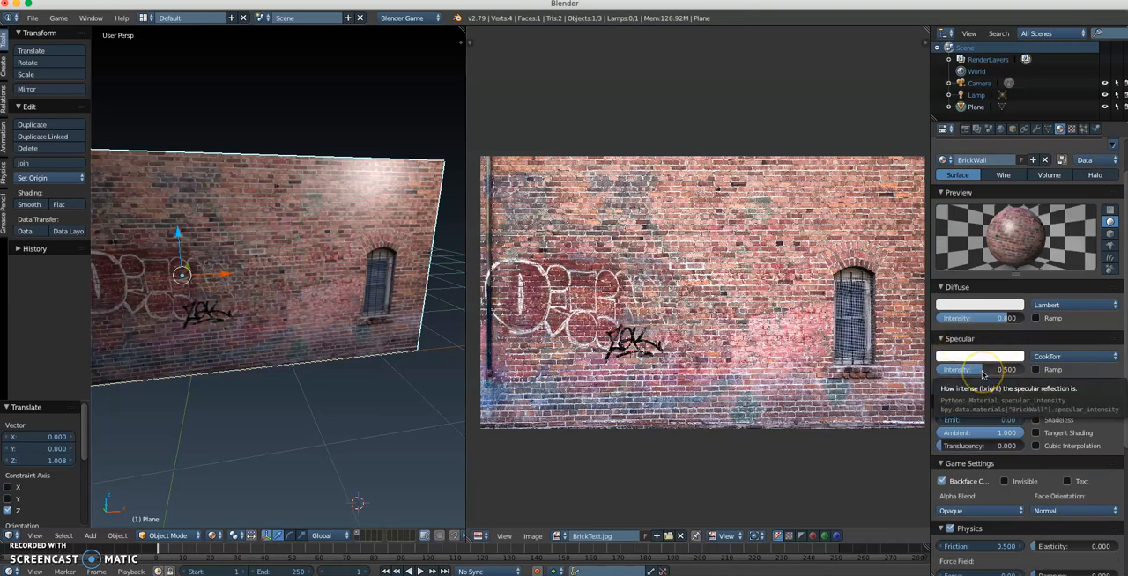
pyautogui.moveTo(983, 374); pyautogui.dragTo(941, 370)
# Step: Enlarge the 3D view beside the image editor and inspect the whole brick wall for specular glare
pyautogui.moveTo(308, 367); pyautogui.dragTo(393, 368, button='middle')
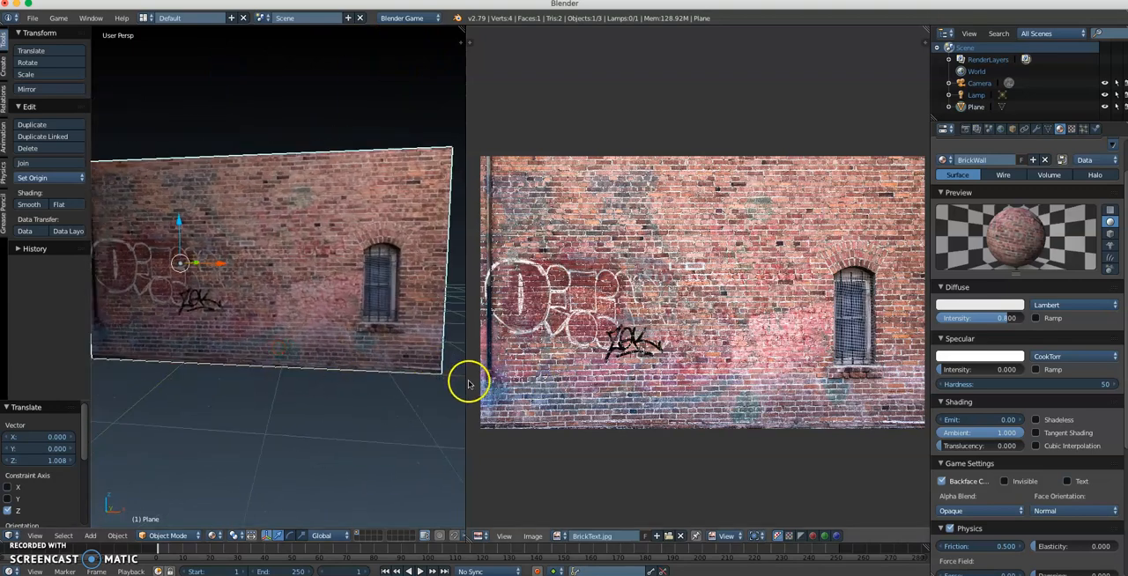
pyautogui.moveTo(465, 381); pyautogui.dragTo(638, 381)
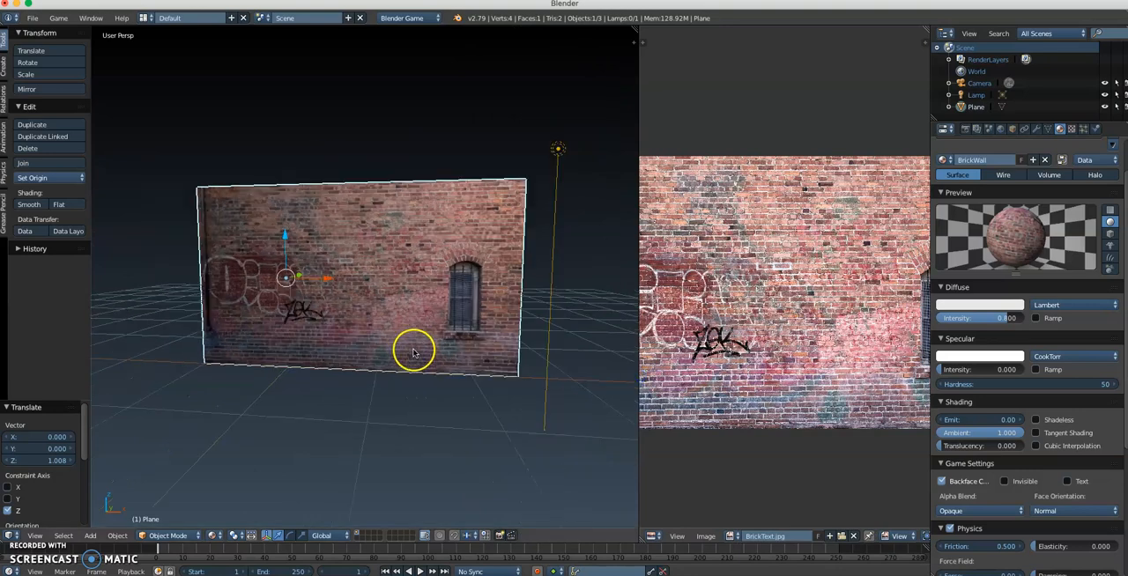
pyautogui.moveTo(351, 329); pyautogui.dragTo(370, 341, button='middle')
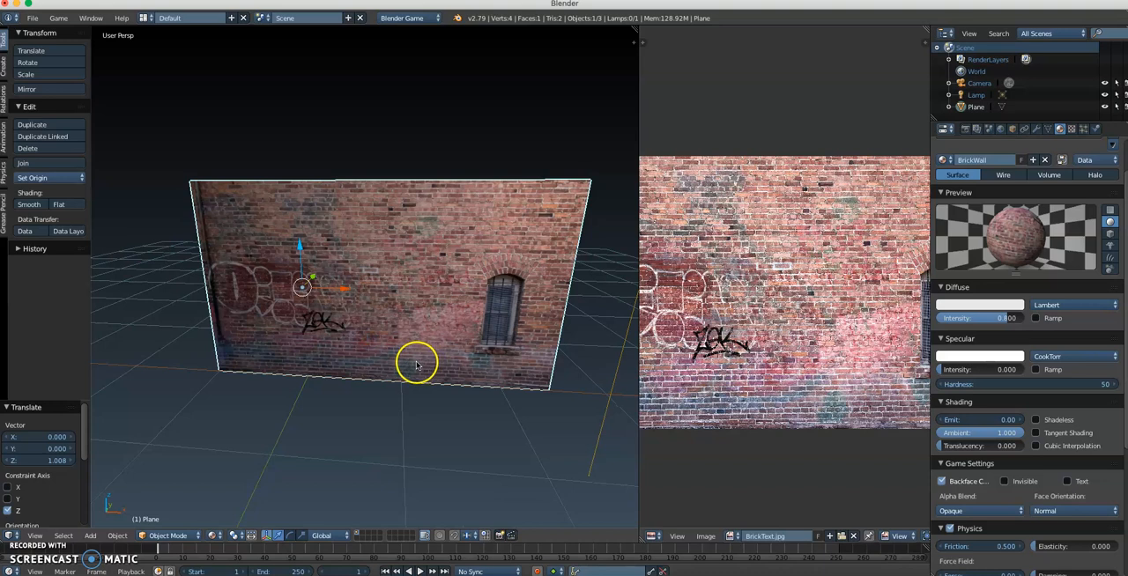